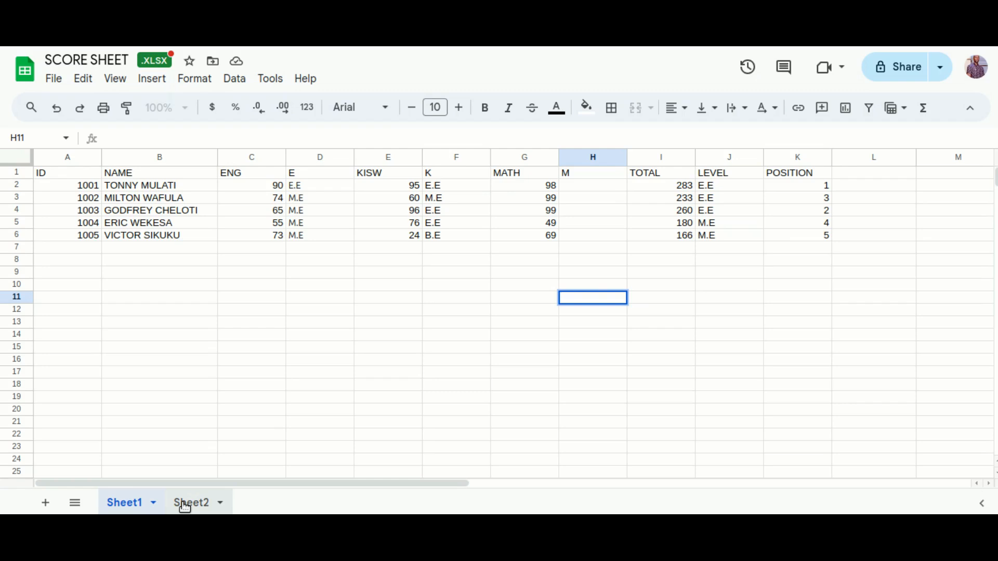
pyautogui.click(151, 188)
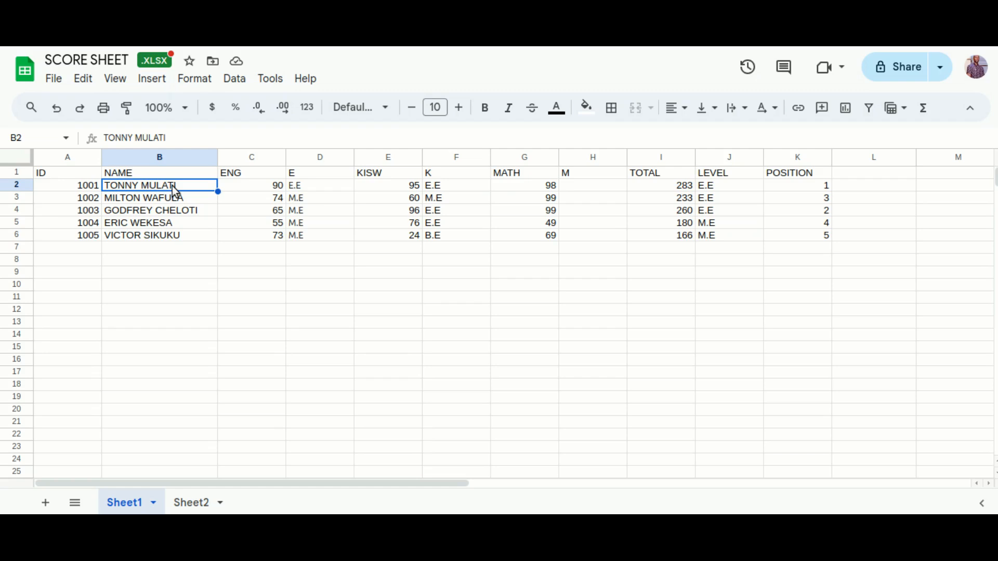
pyautogui.click(87, 187)
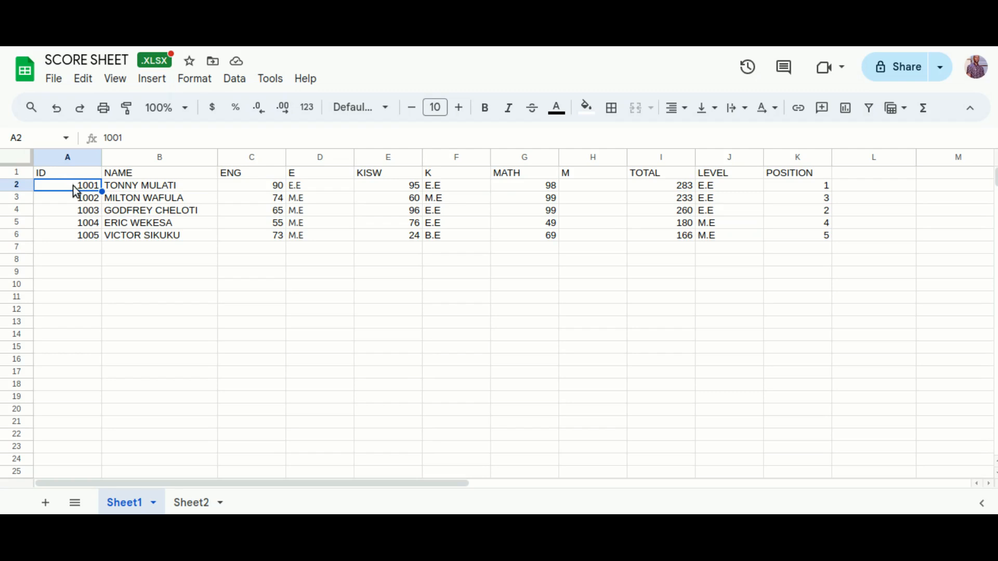
pyautogui.click(124, 190)
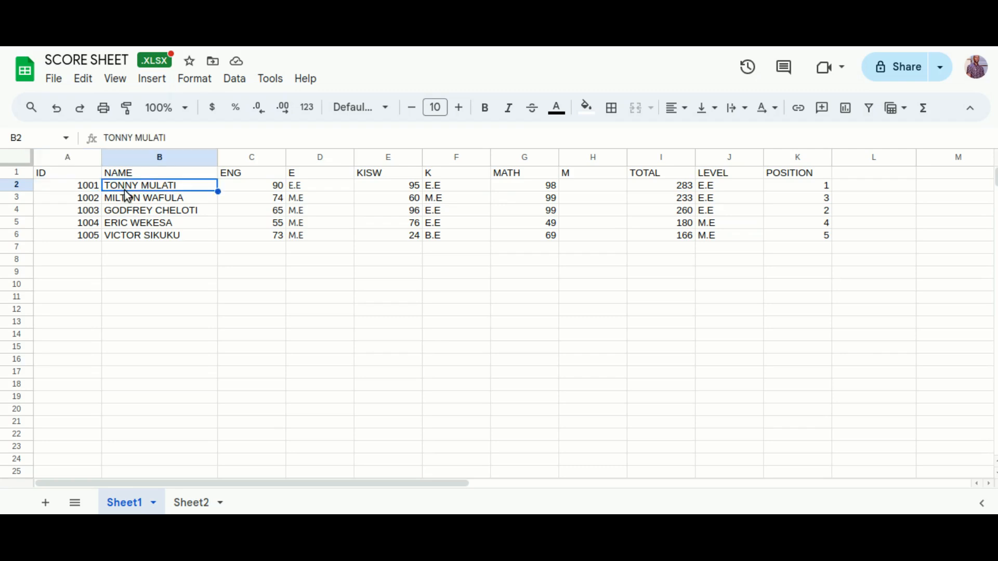
pyautogui.click(94, 188)
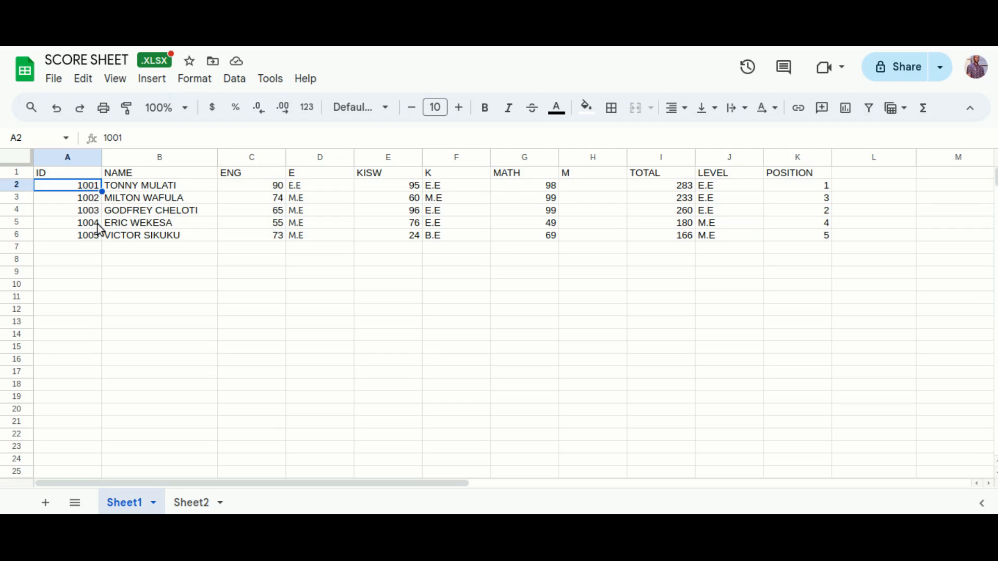
# Switch to Sheet2 and enter the heading OUR SCHOOL TITLE in cell C1
pyautogui.click(220, 506)
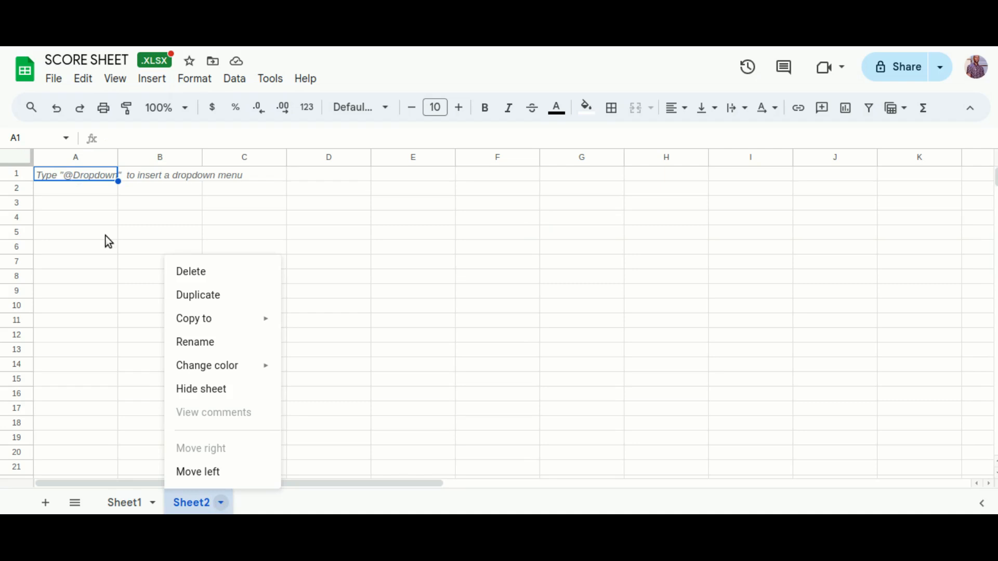
pyautogui.click(97, 222)
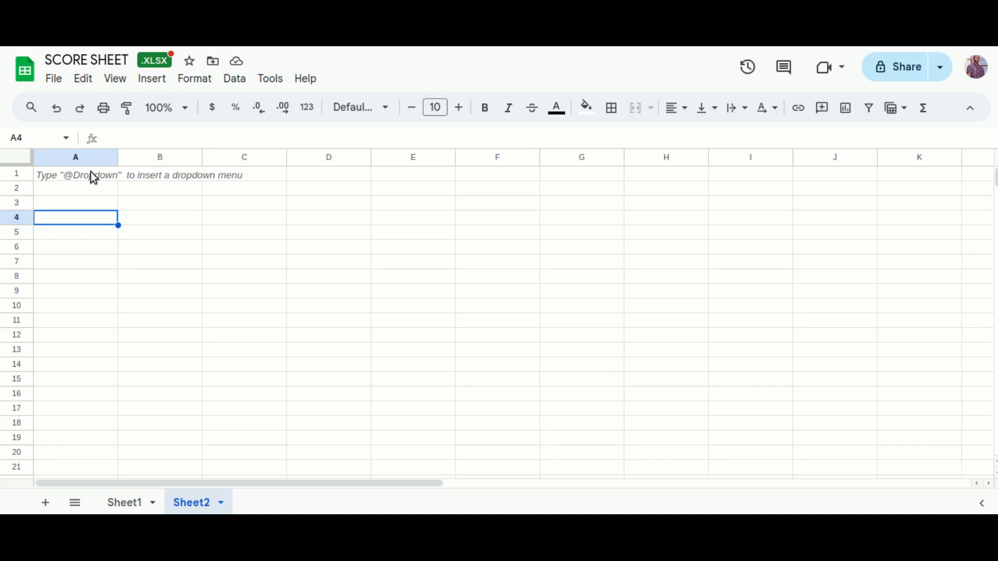
pyautogui.click(143, 176)
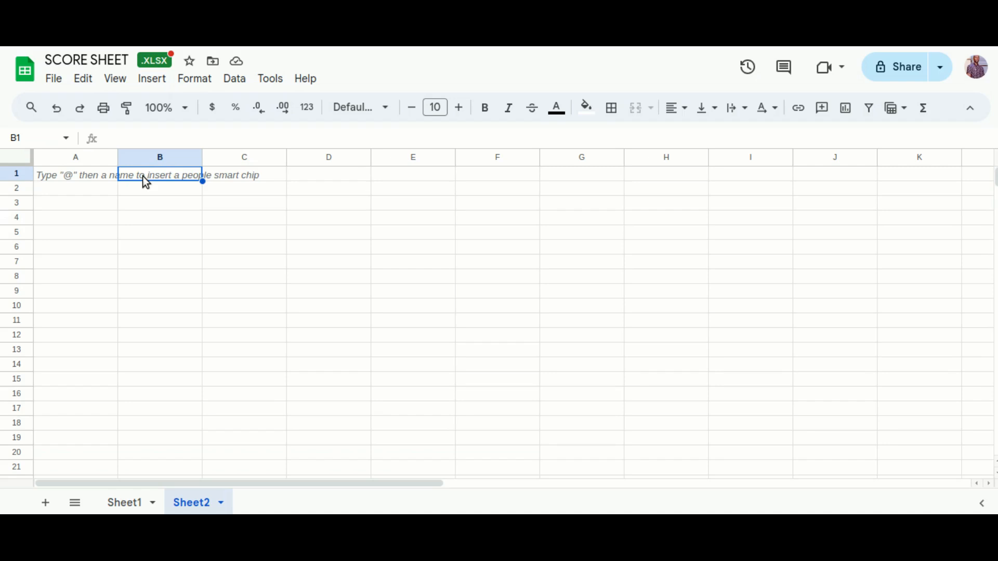
pyautogui.click(219, 174)
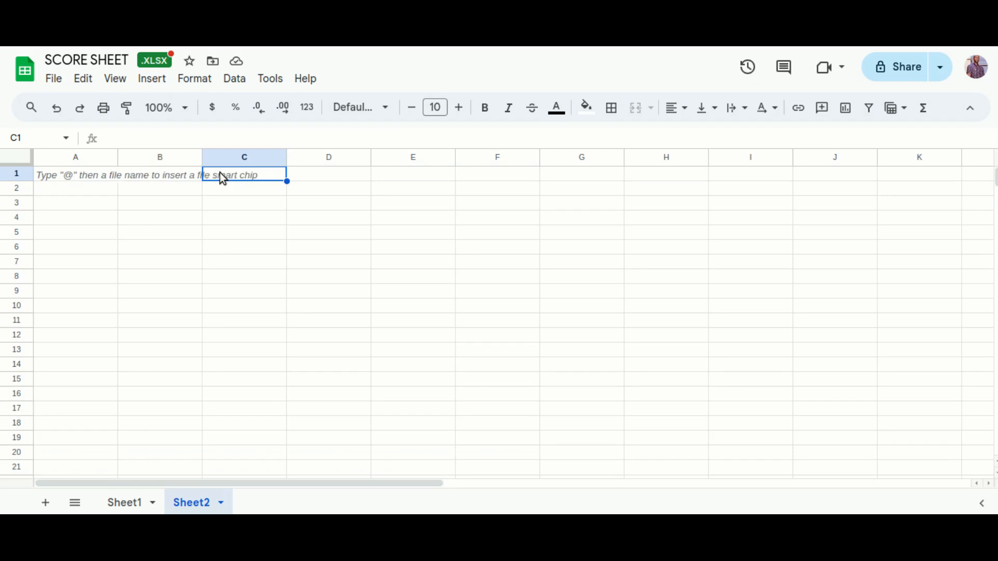
pyautogui.write('OUR SCHOO')
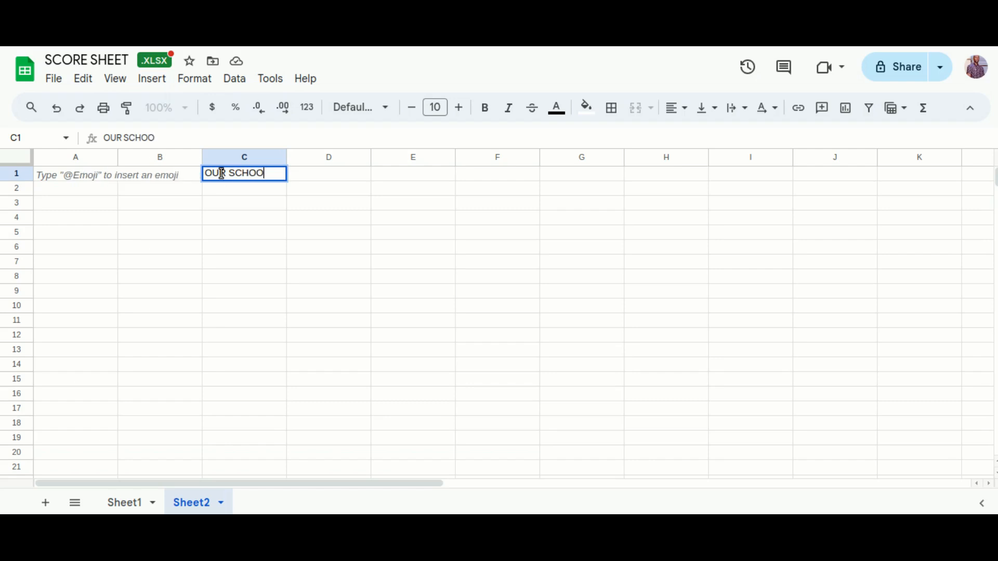
pyautogui.write('L TIT')
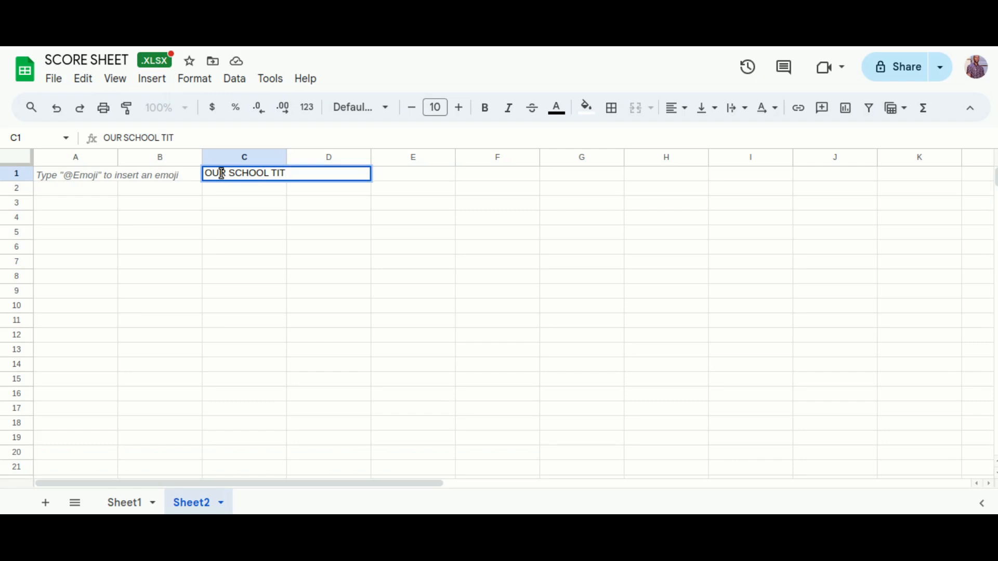
pyautogui.write('LE')
# Enter the label STUDENT ID: in cell A2 of Sheet2
pyautogui.click(97, 189)
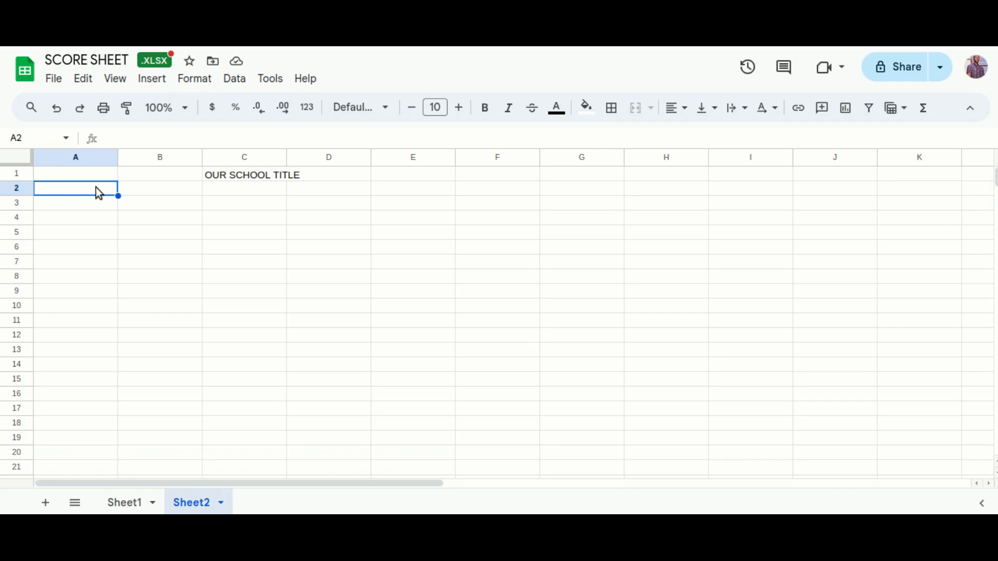
pyautogui.write('ST')
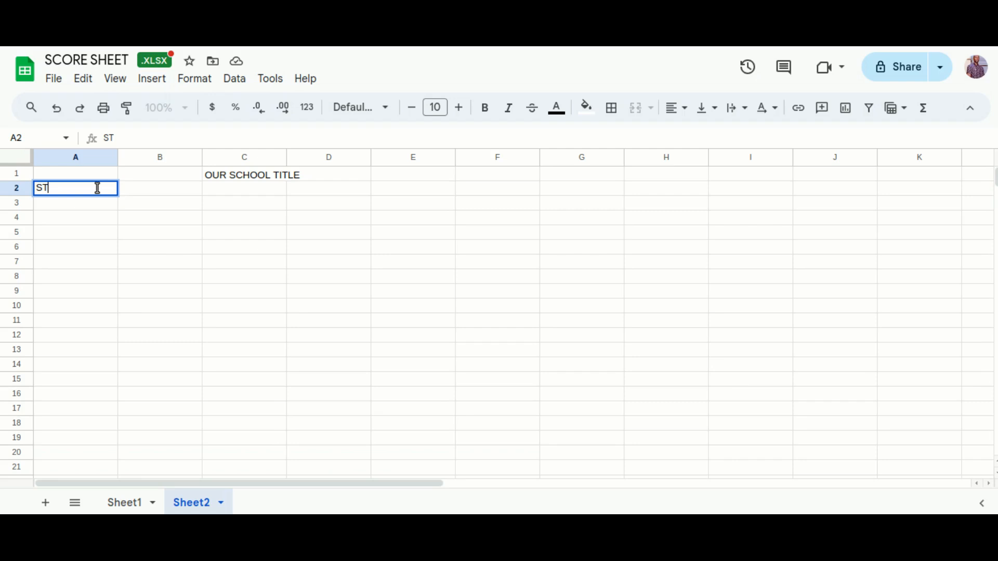
pyautogui.write('UDENT ID')
pyautogui.write(':')
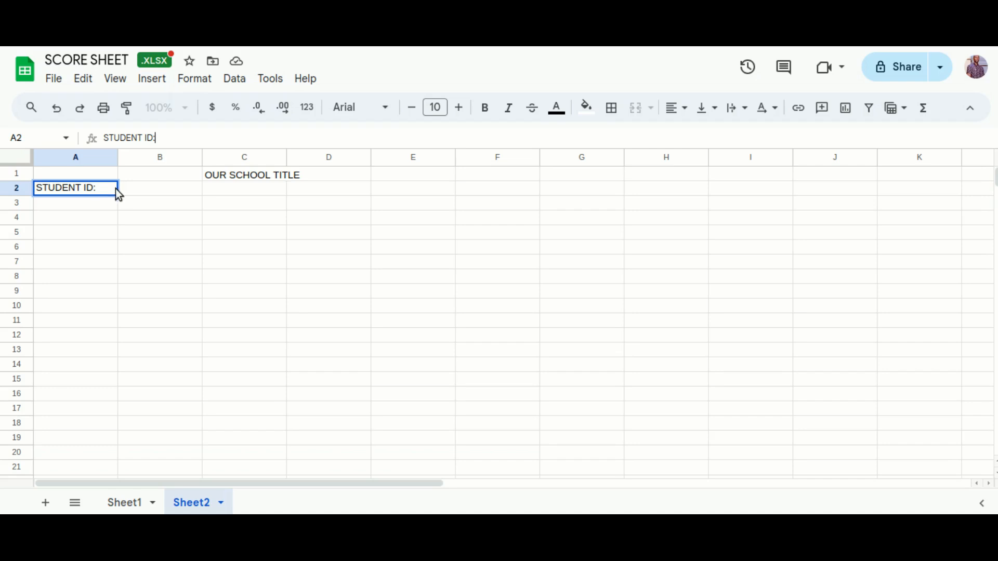
# Link cell B2 of Sheet2 to the first student's ID with the formula =sheet1!A2, and compare it with the source on Sheet1
pyautogui.click(134, 190)
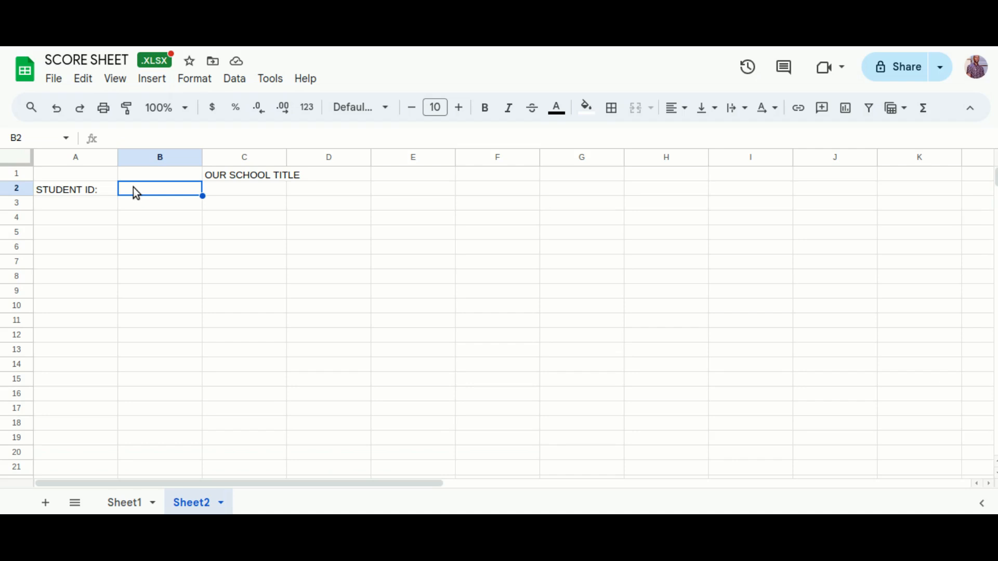
pyautogui.write('=')
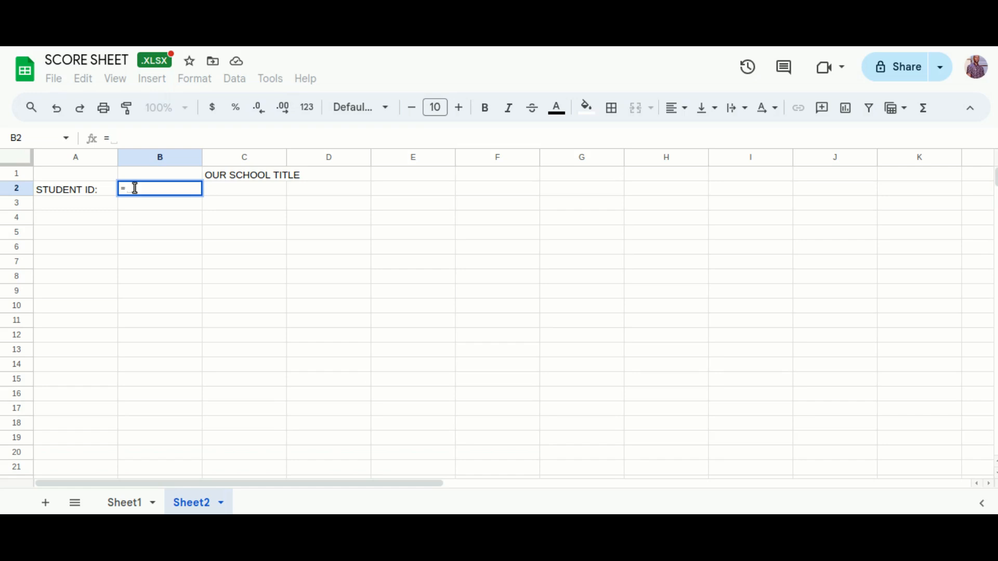
pyautogui.write('sheet')
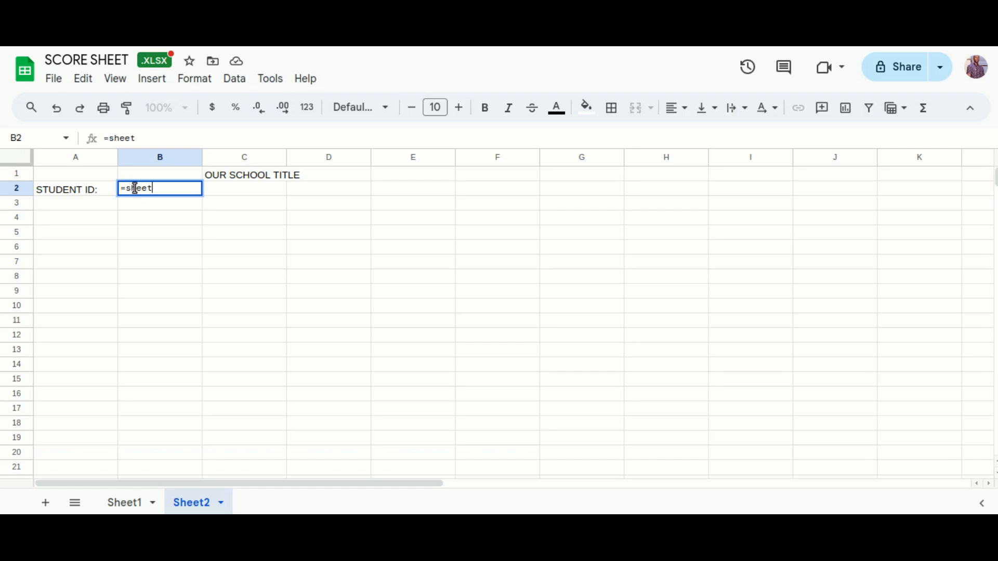
pyautogui.write('1')
pyautogui.write('!')
pyautogui.write('a')
pyautogui.press('BackSpace')
pyautogui.write('A2')
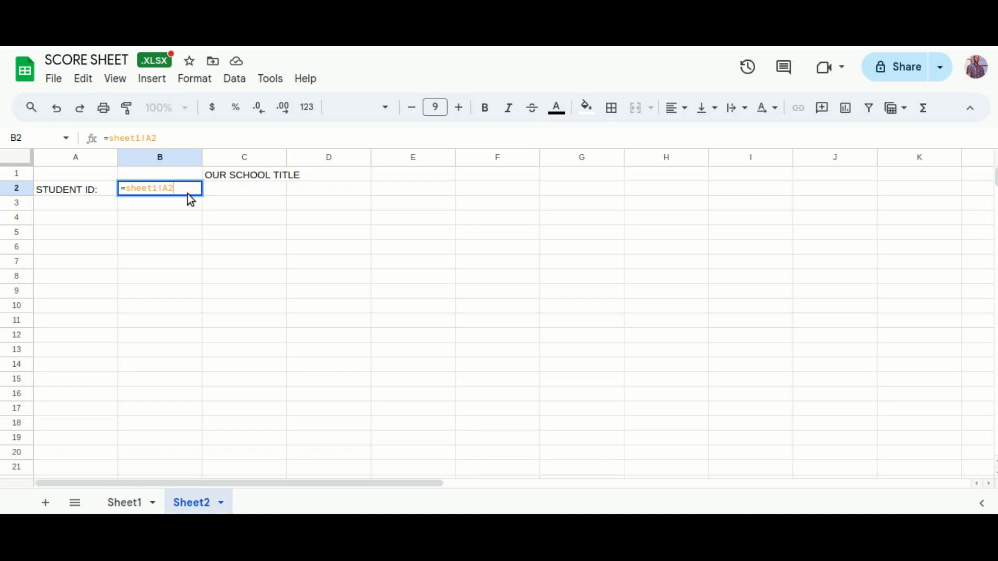
pyautogui.click(154, 508)
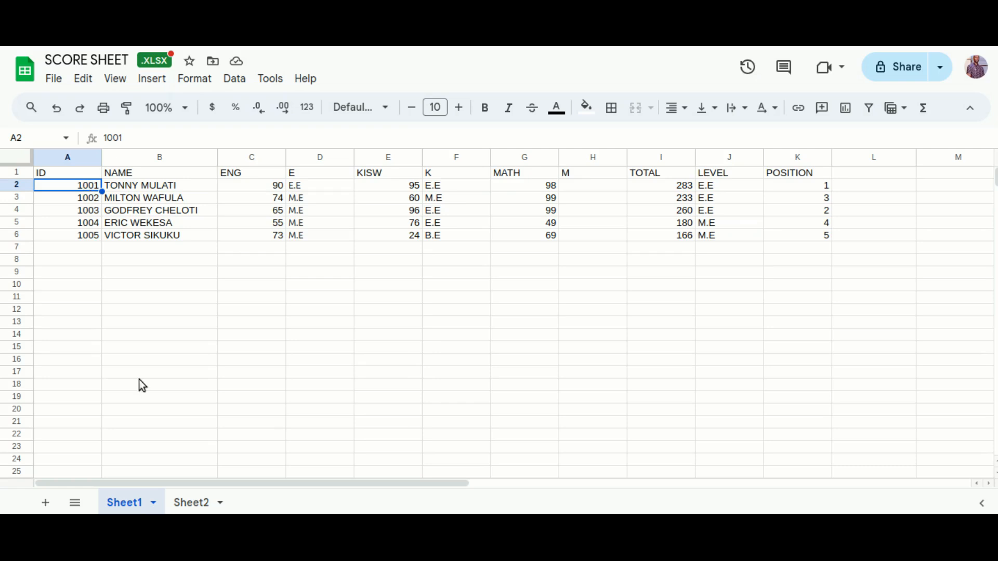
pyautogui.click(191, 502)
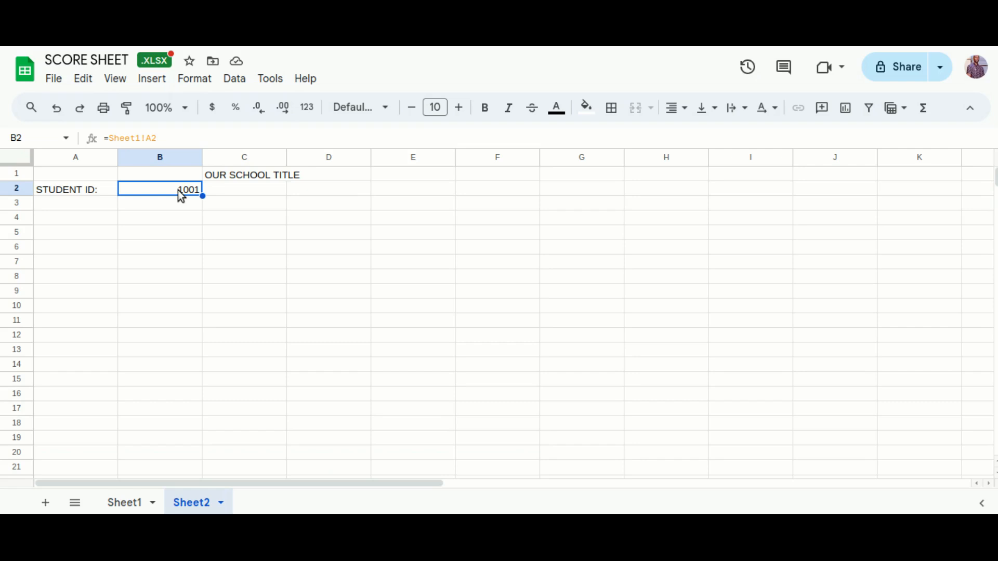
# Enter the label NAME in cell A3, below the student ID label
pyautogui.click(77, 208)
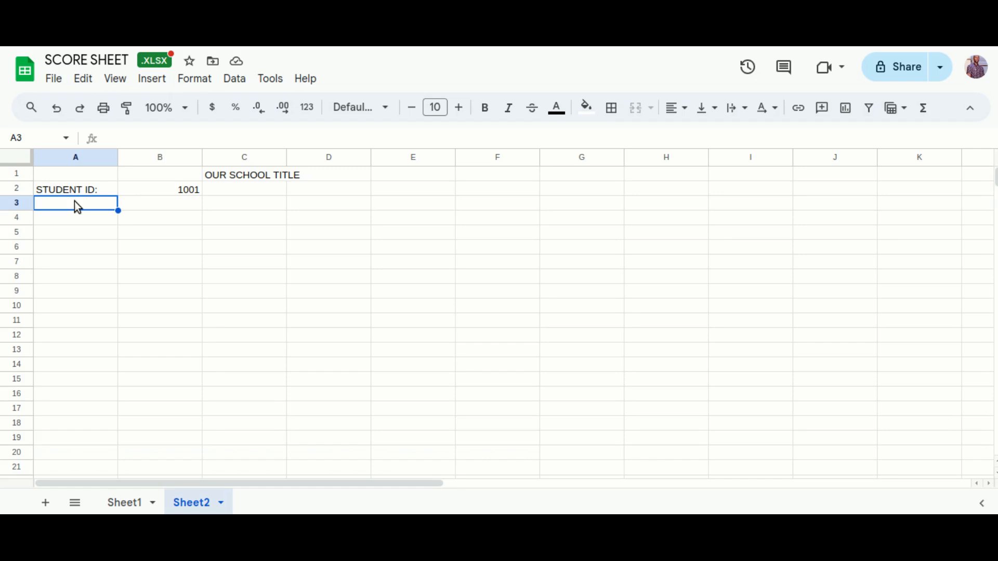
pyautogui.write('NAME')
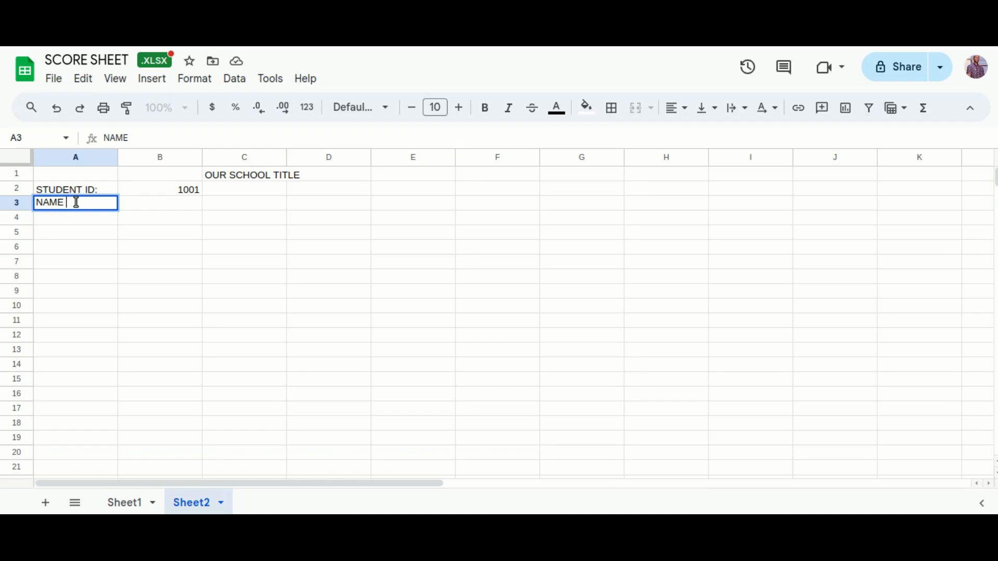
pyautogui.write('OF LEARNE')
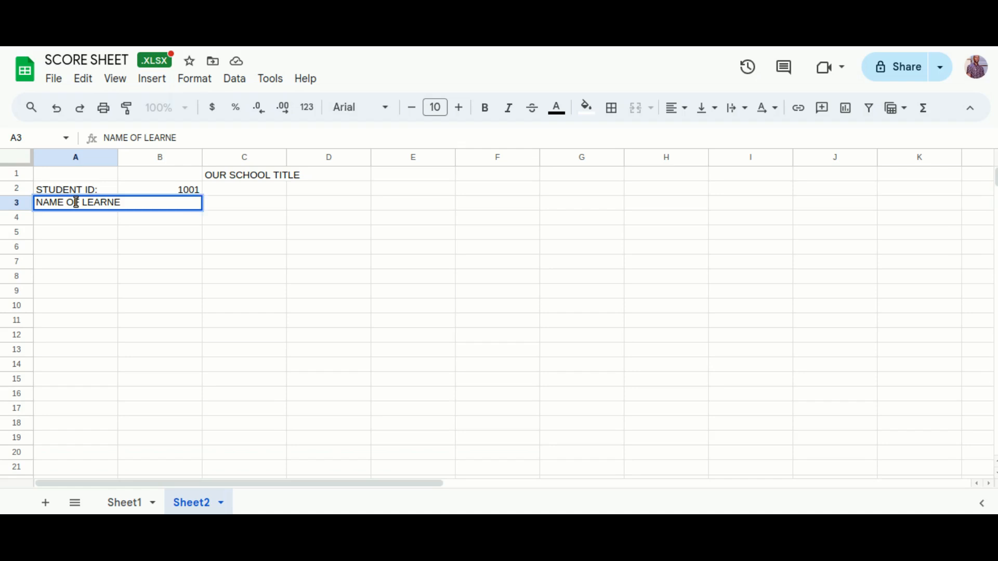
pyautogui.press('BackSpace')
pyautogui.press('BackSpace')
pyautogui.press('BackSpace')
pyautogui.press('BackSpace')
pyautogui.press('BackSpace')
pyautogui.press('BackSpace')
pyautogui.press('BackSpace')
pyautogui.press('BackSpace')
pyautogui.press('BackSpace')
pyautogui.press('BackSpace')
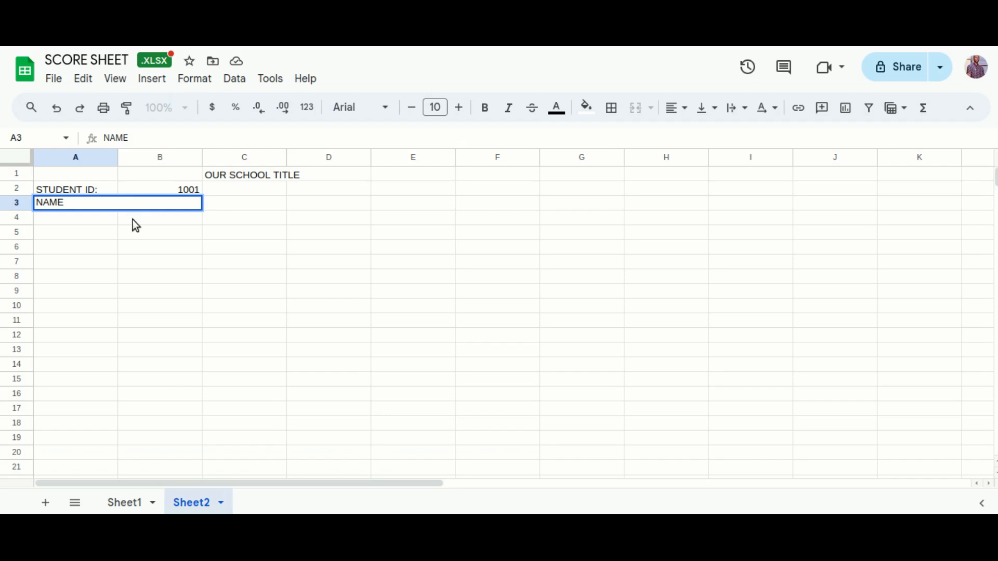
# Start a VLOOKUP formula in cell B3 with B2 as the search key
pyautogui.click(144, 203)
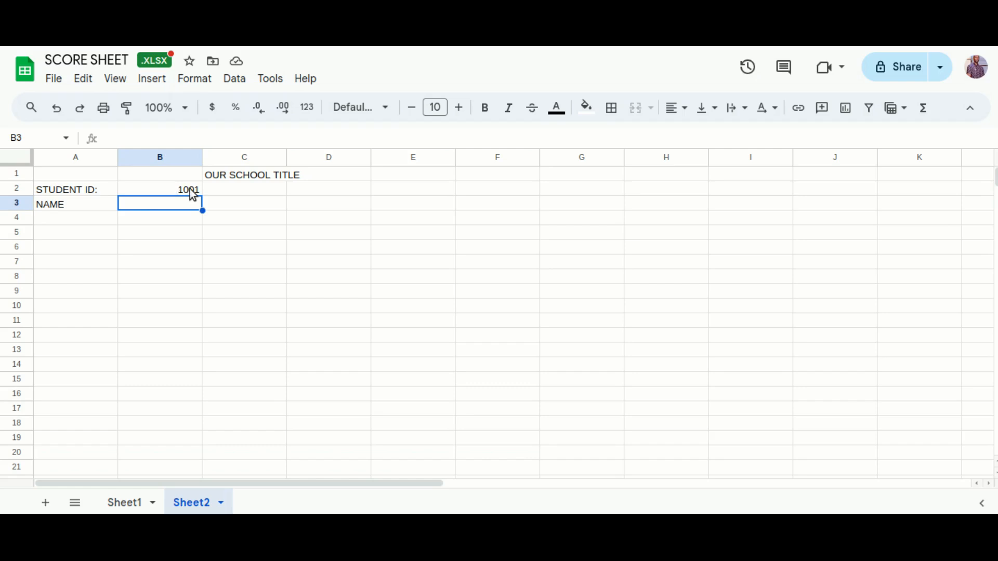
pyautogui.write('=')
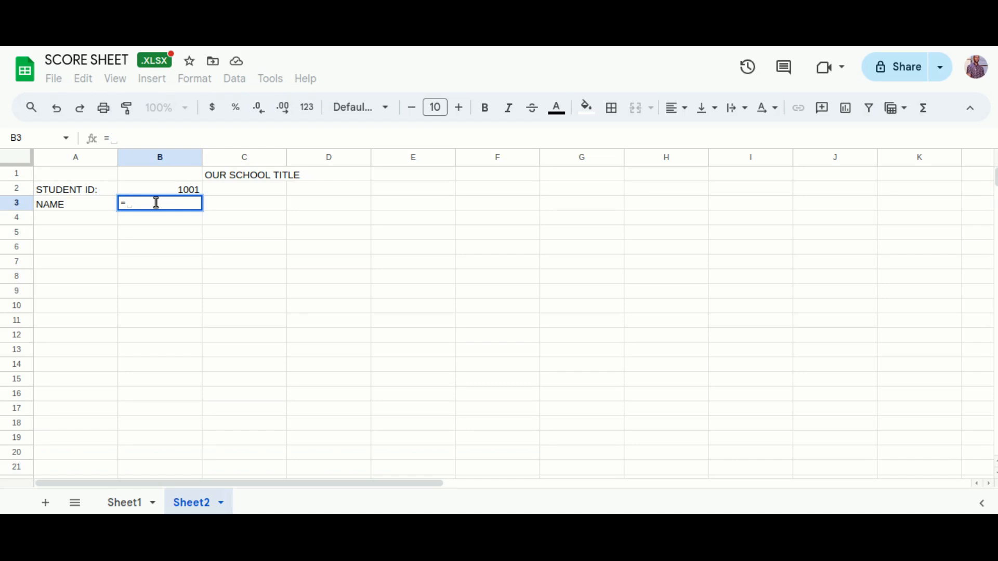
pyautogui.write('VLOOKUP')
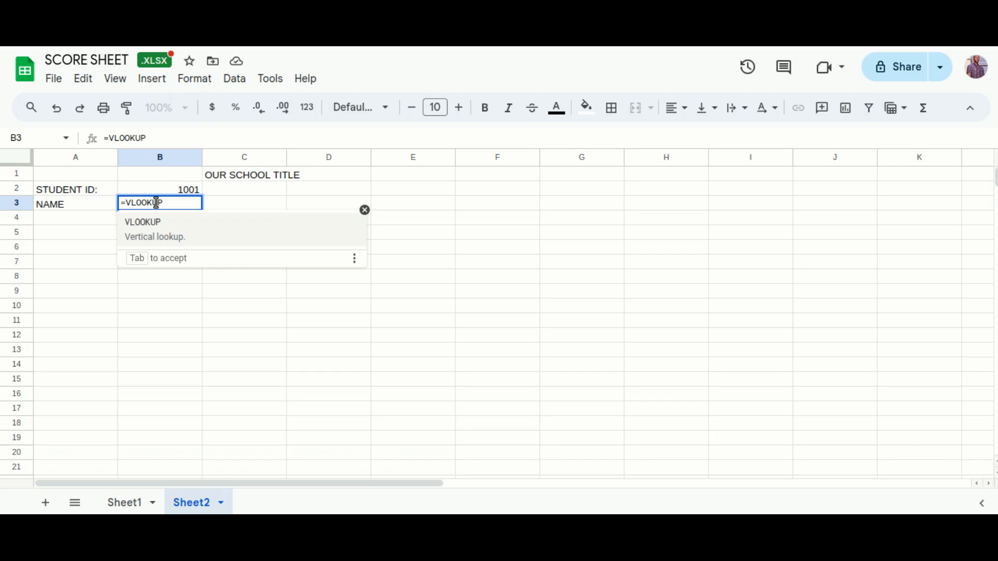
pyautogui.write('(')
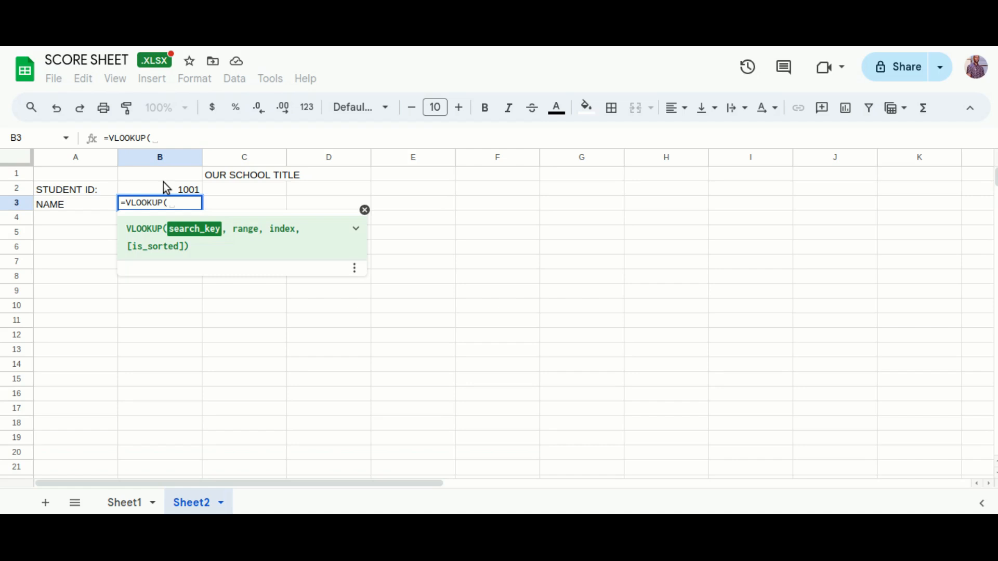
pyautogui.click(163, 183)
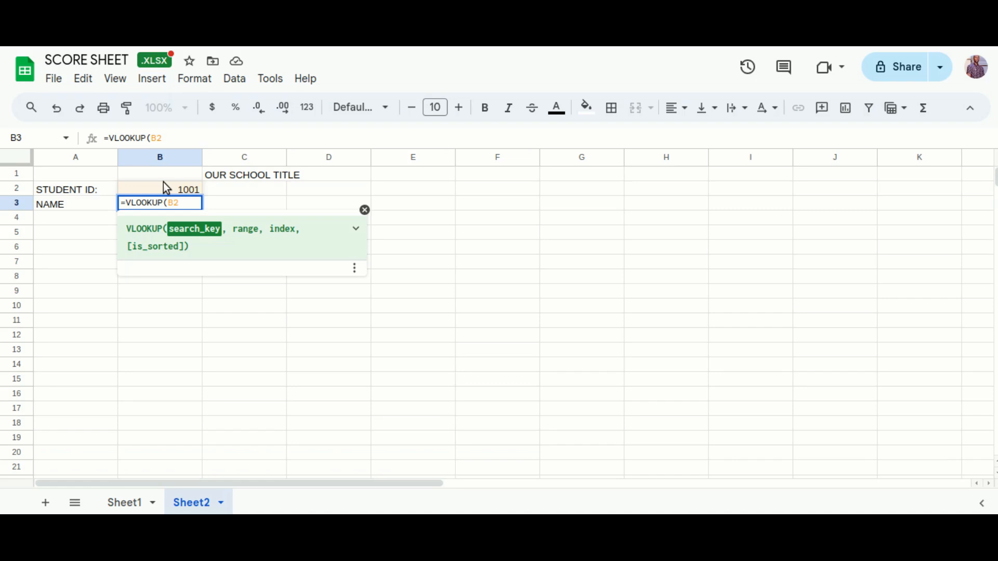
pyautogui.write(',')
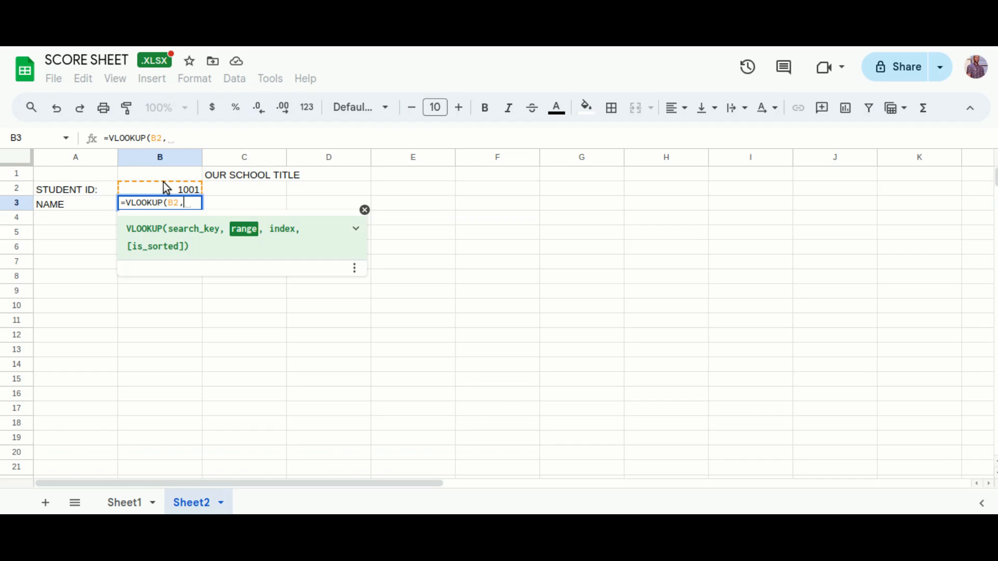
# Set the lookup range of the B3 VLOOKUP formula to the absolute range sheet1!$A$2:$K$6
pyautogui.write('sheet1')
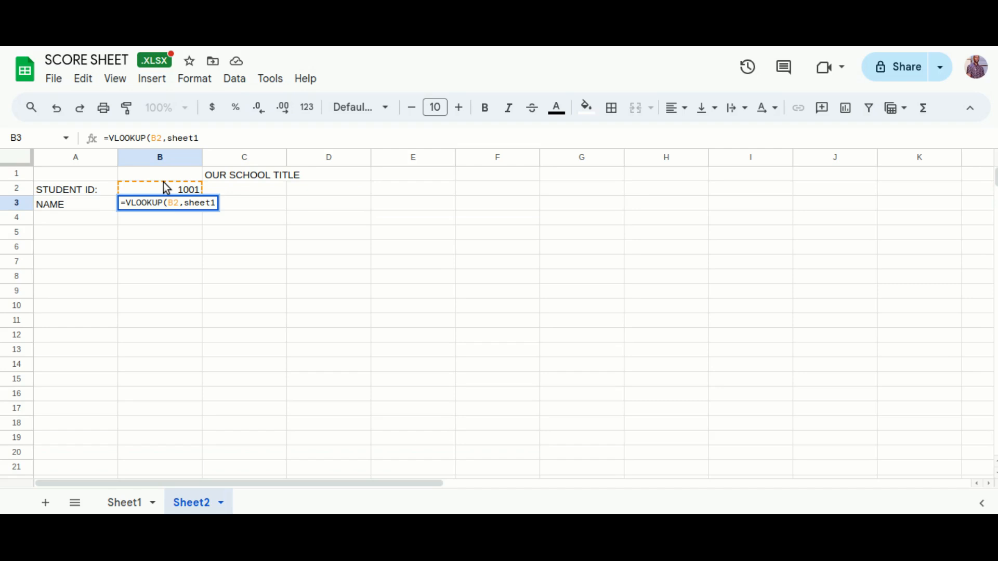
pyautogui.write('!')
pyautogui.write('$')
pyautogui.write('A')
pyautogui.write('$')
pyautogui.write('2')
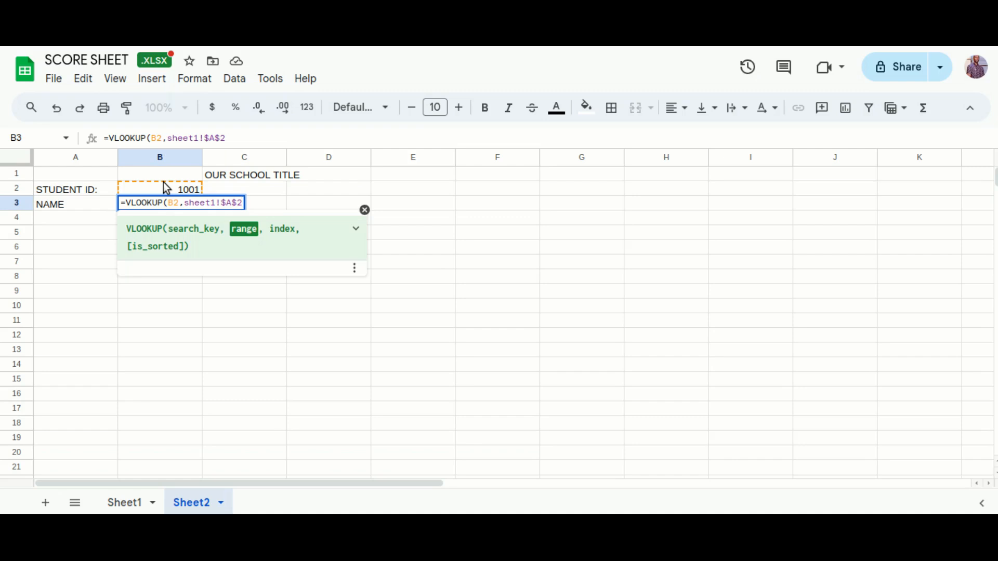
pyautogui.write(':')
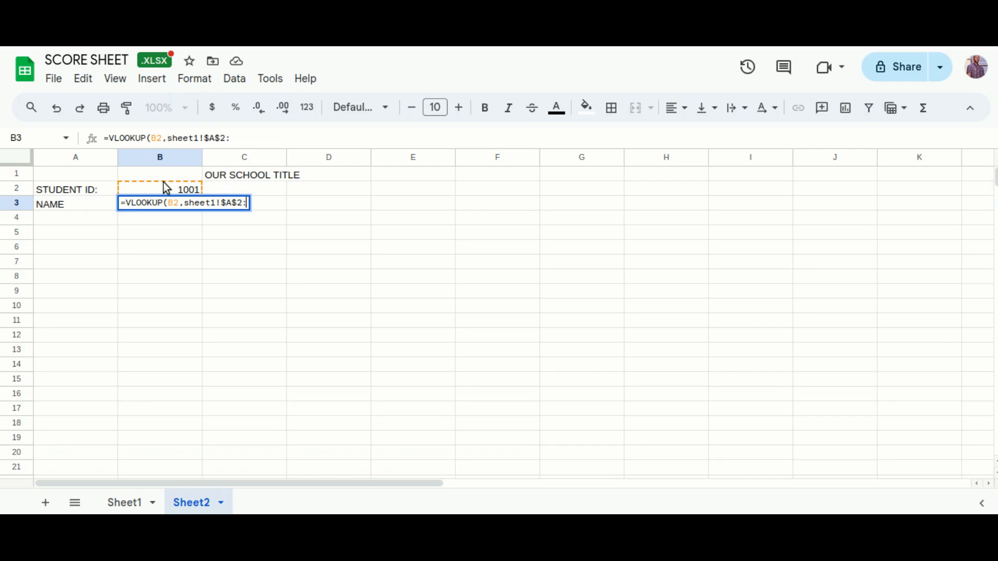
pyautogui.write('$K')
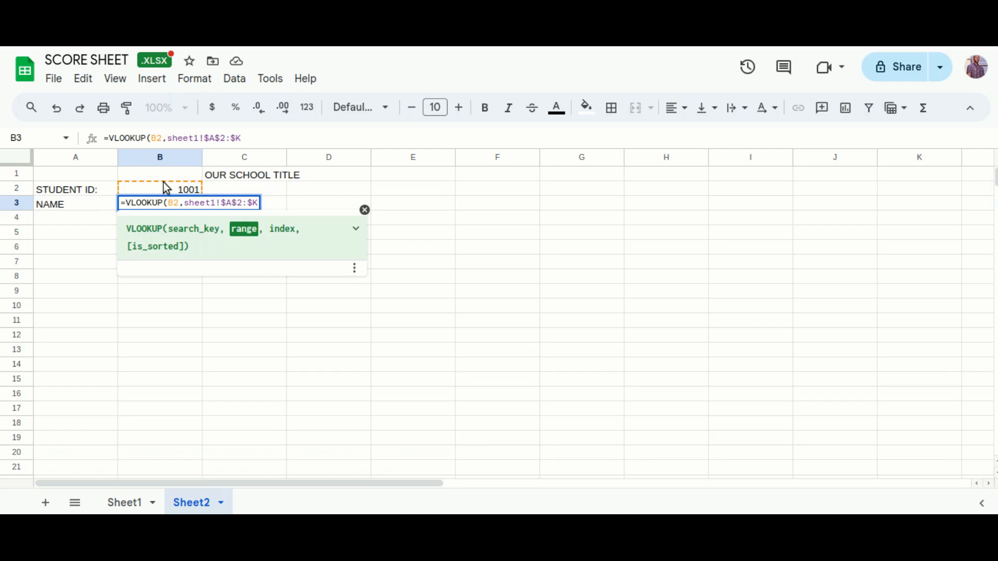
pyautogui.write('$')
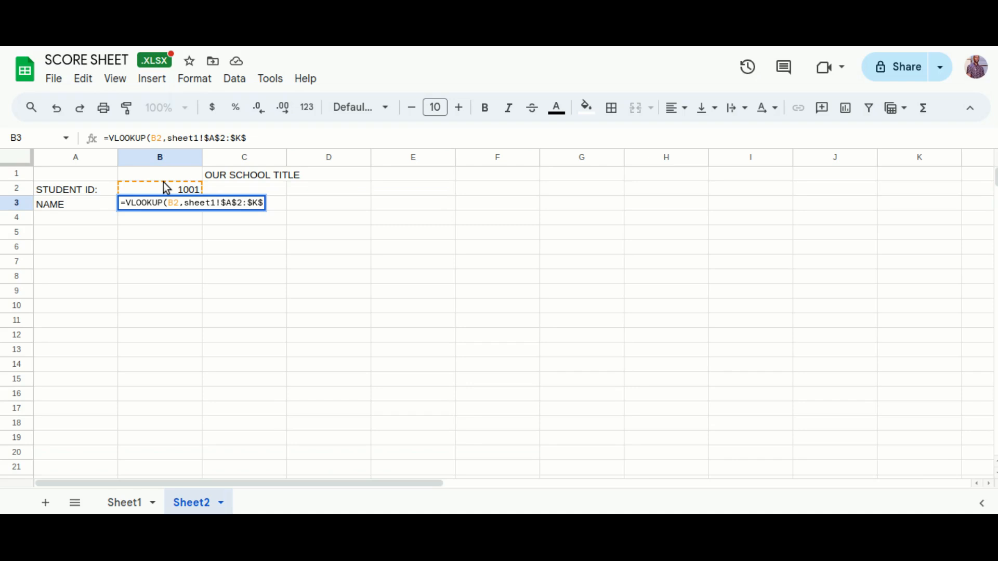
pyautogui.write('6')
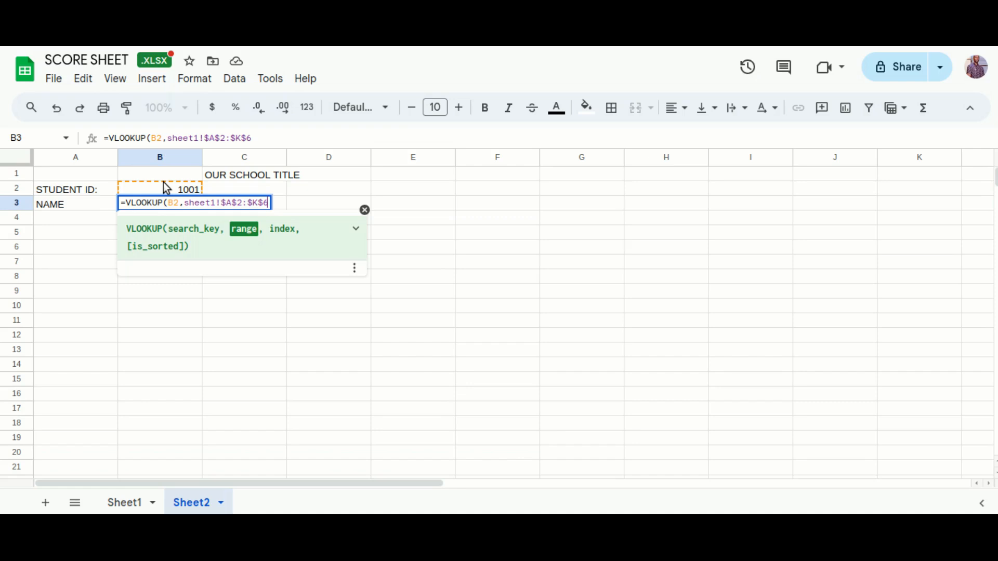
pyautogui.write(',')
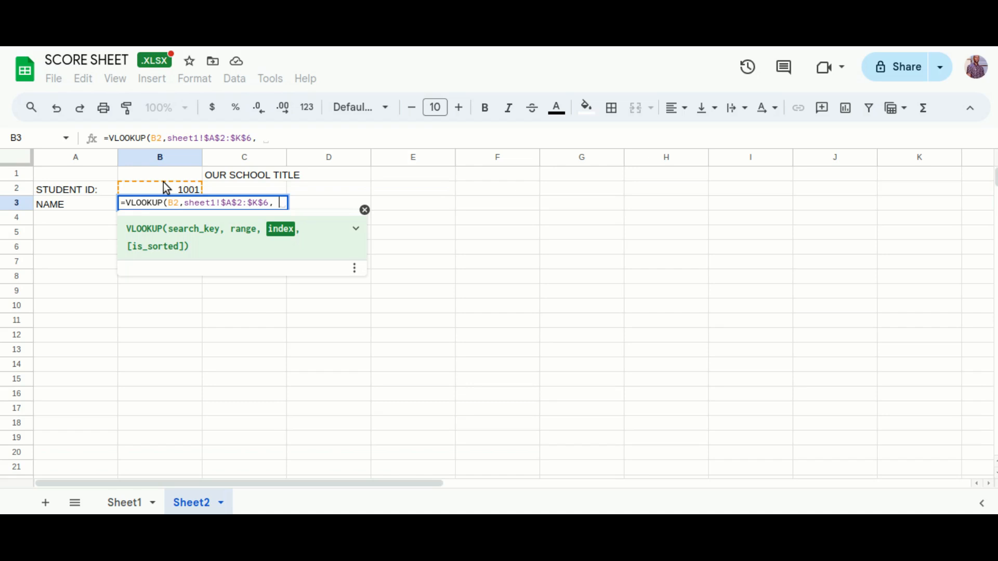
# Complete the B3 VLOOKUP with column index 2 and FALSE for an exact match, and check the formula against the Sheet1 table
pyautogui.write('2')
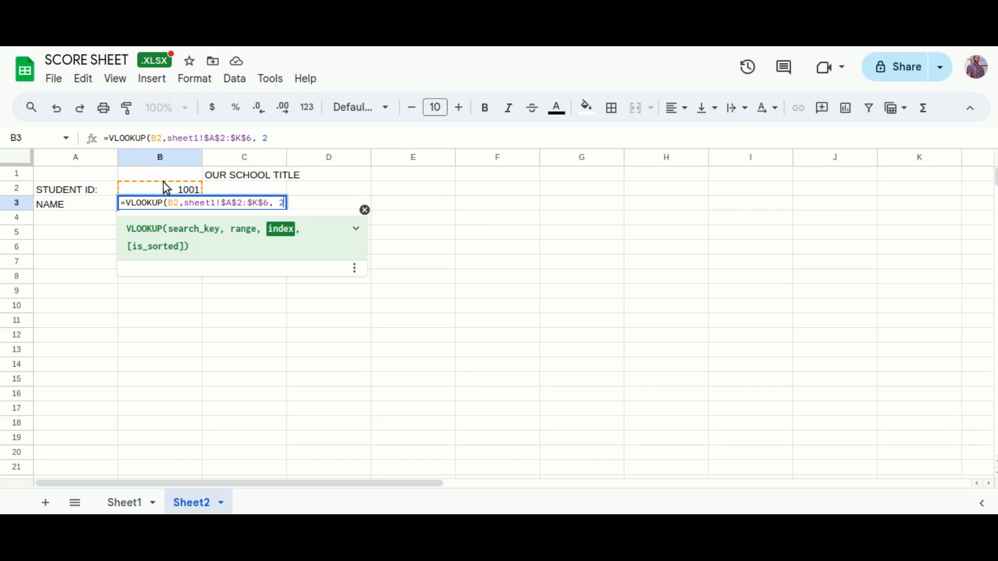
pyautogui.write(',')
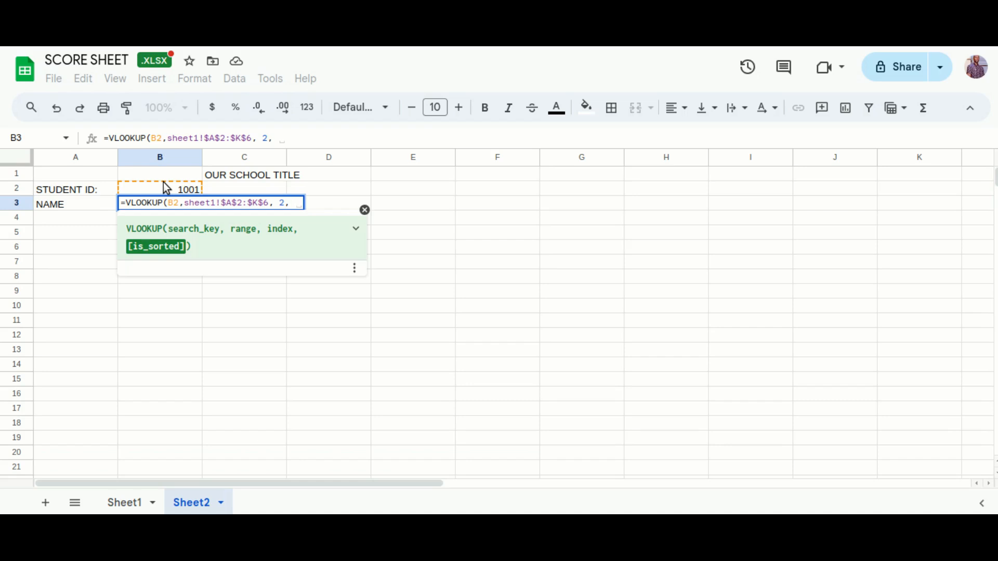
pyautogui.write('F')
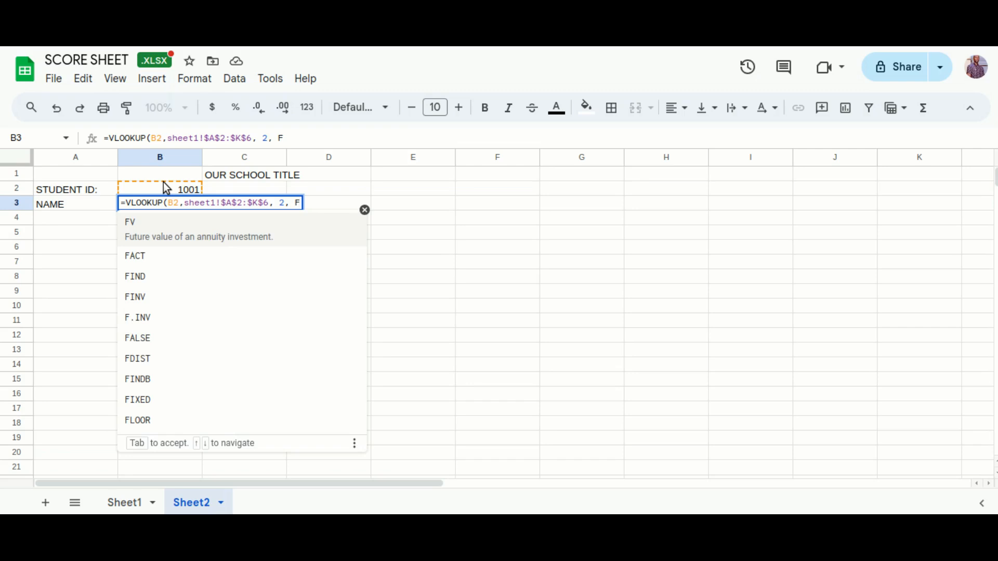
pyautogui.write('ALSE')
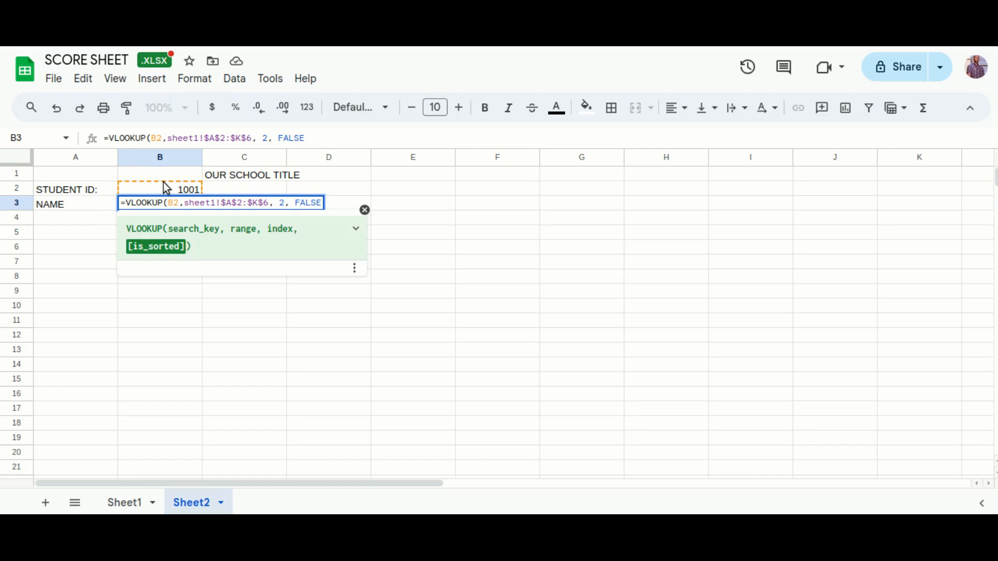
pyautogui.write(')')
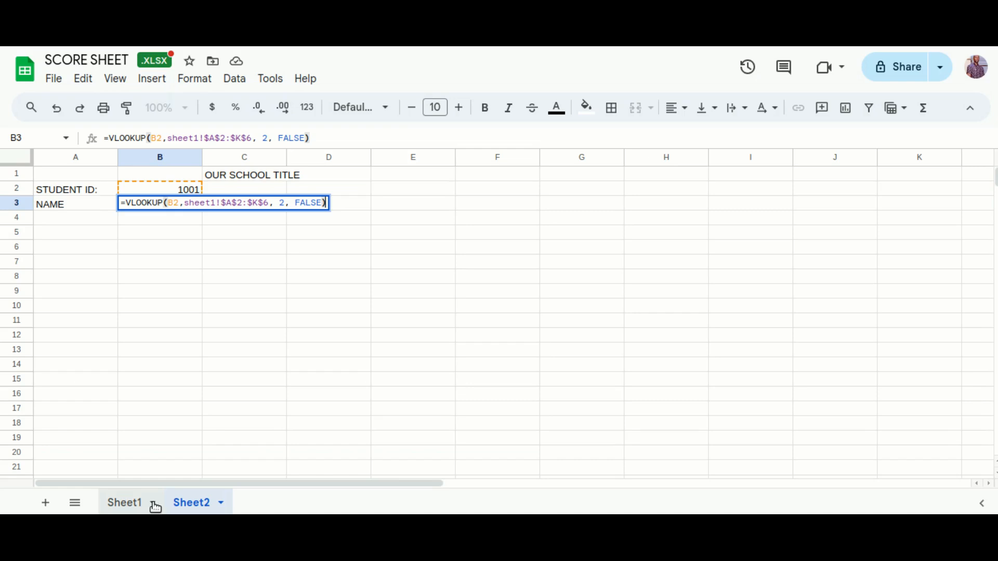
pyautogui.click(155, 504)
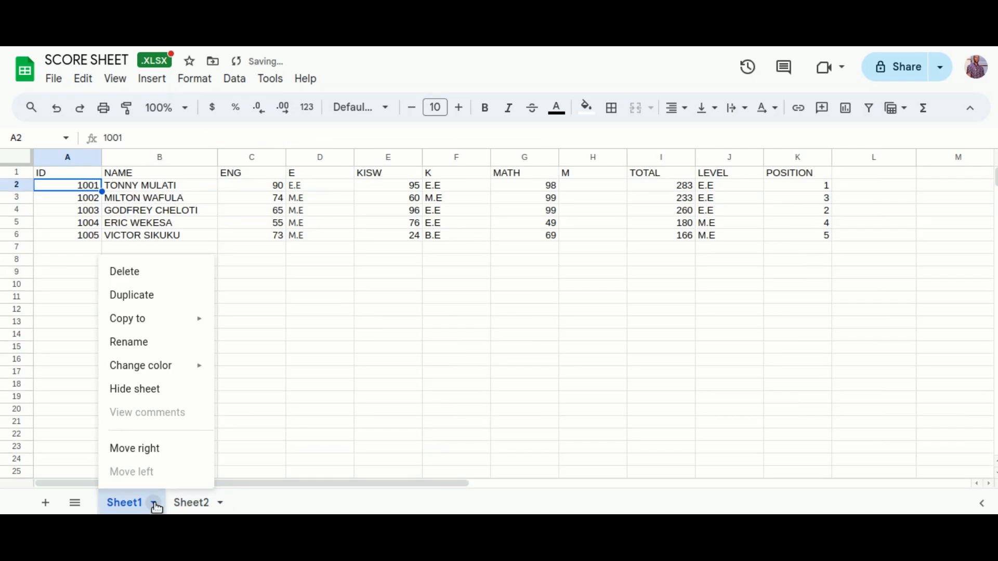
pyautogui.click(252, 335)
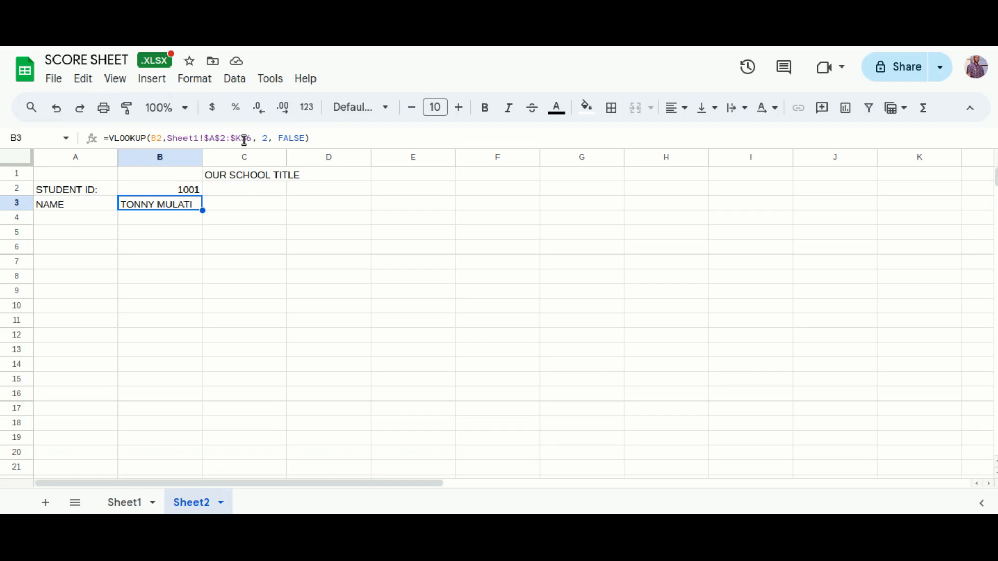
pyautogui.click(194, 213)
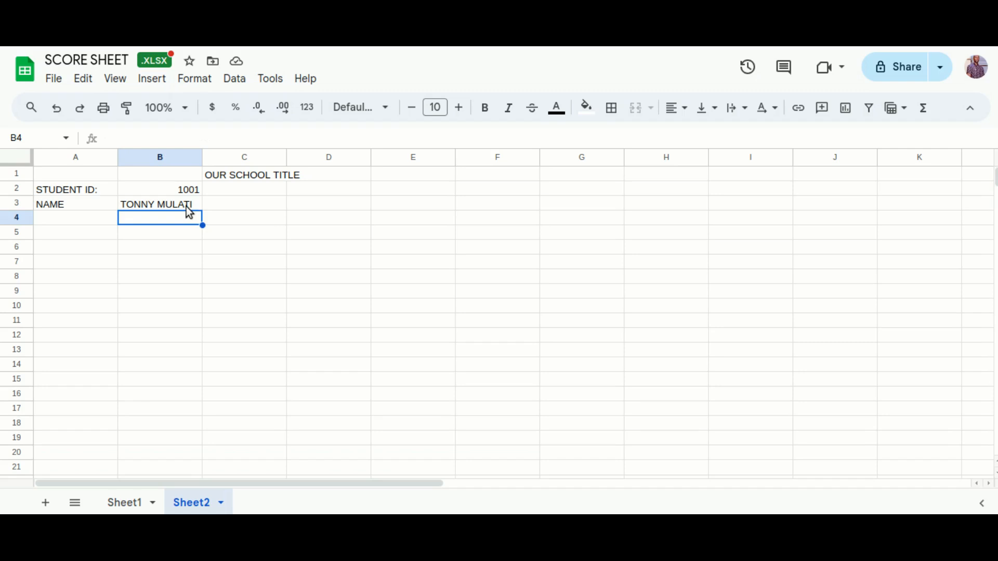
pyautogui.click(192, 204)
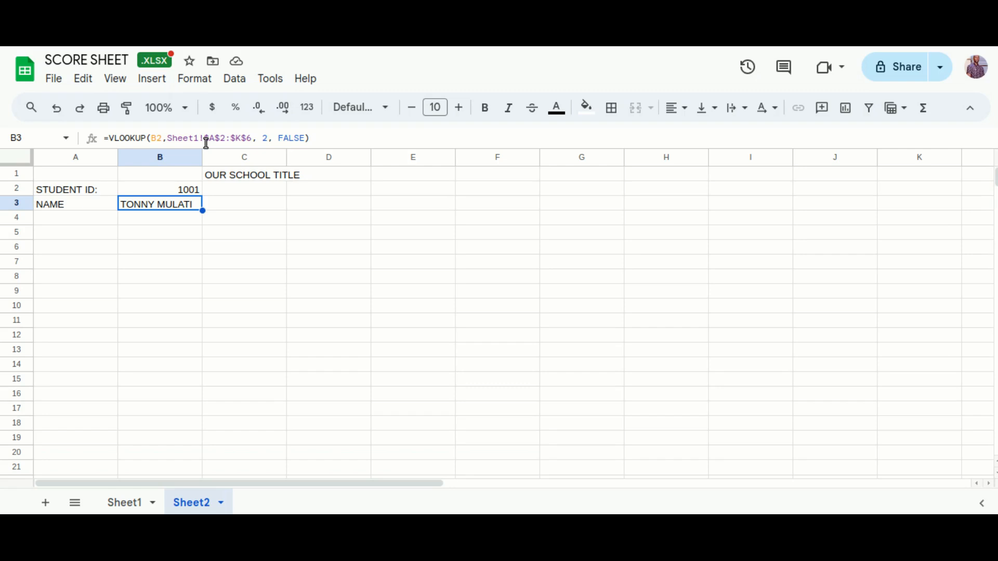
# Enter the column headings LEARNING A, SCORE and LEVEL in cells A4 to C4, below the name row
pyautogui.click(64, 225)
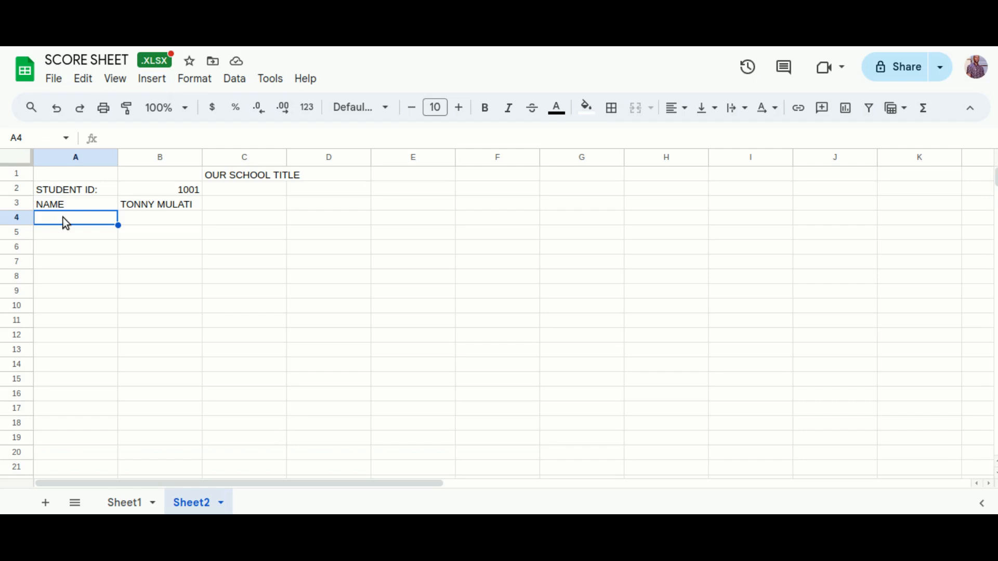
pyautogui.write('LE')
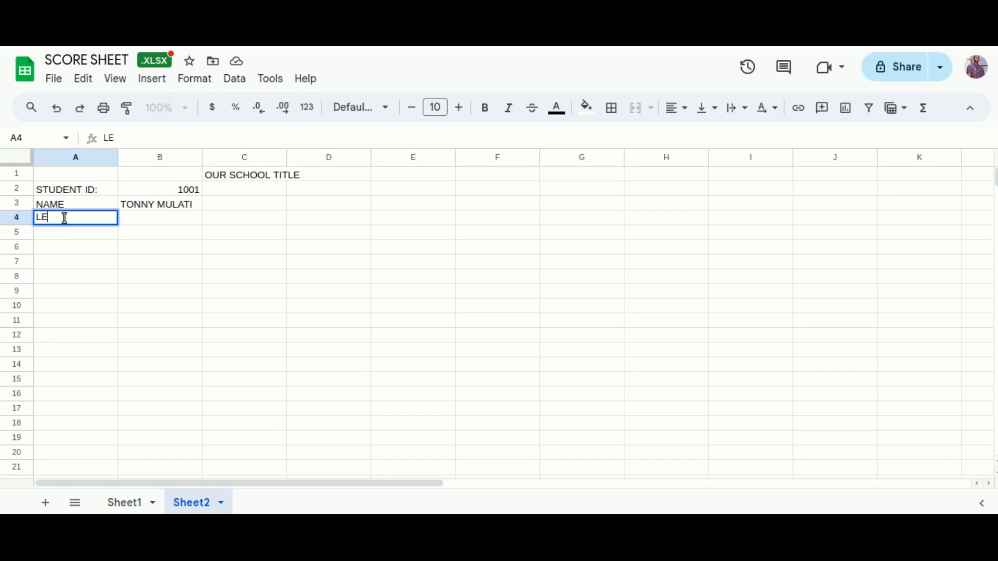
pyautogui.write('ARNING A')
pyautogui.click(137, 224)
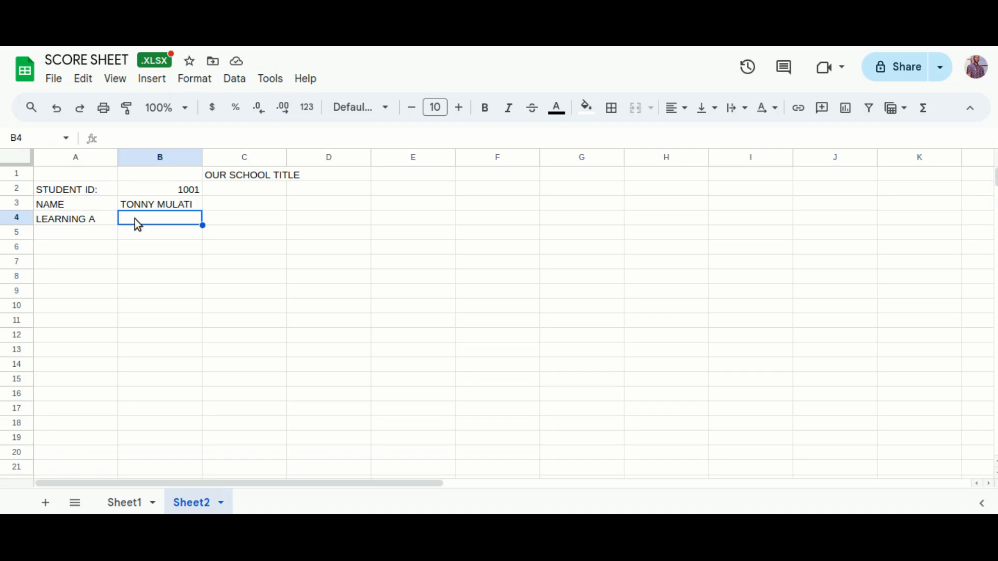
pyautogui.write('SC')
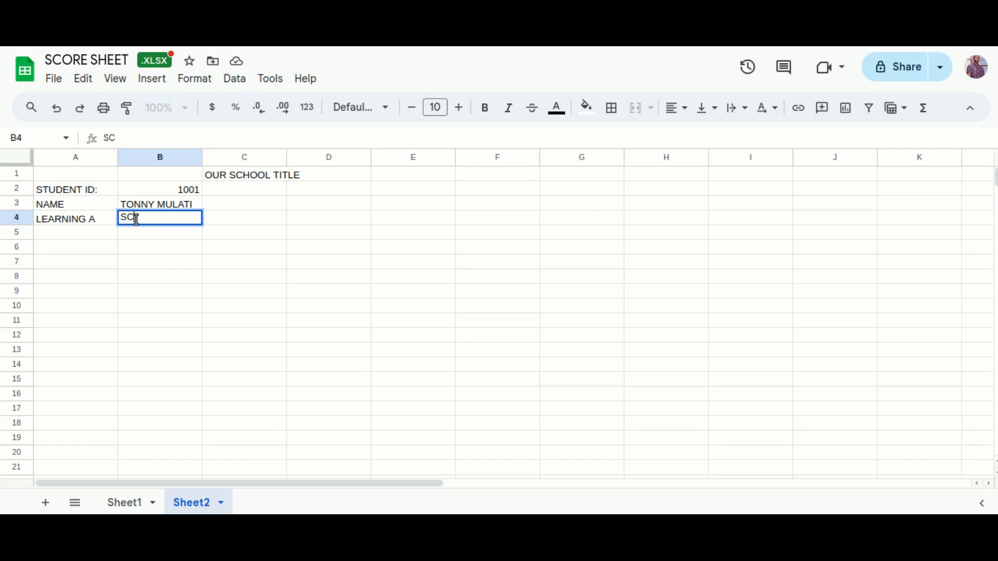
pyautogui.write('ORE')
pyautogui.click(224, 221)
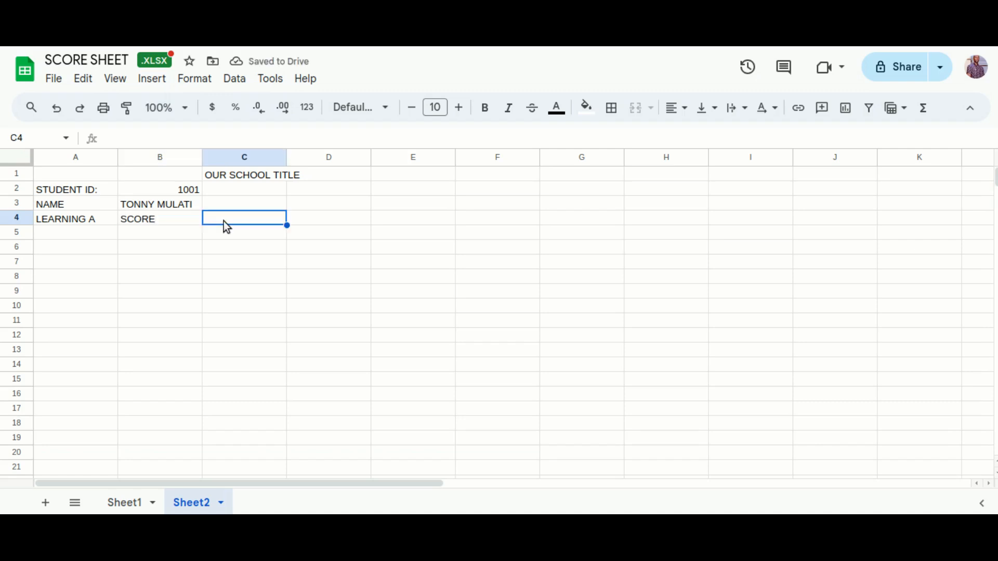
pyautogui.write('LEVEL')
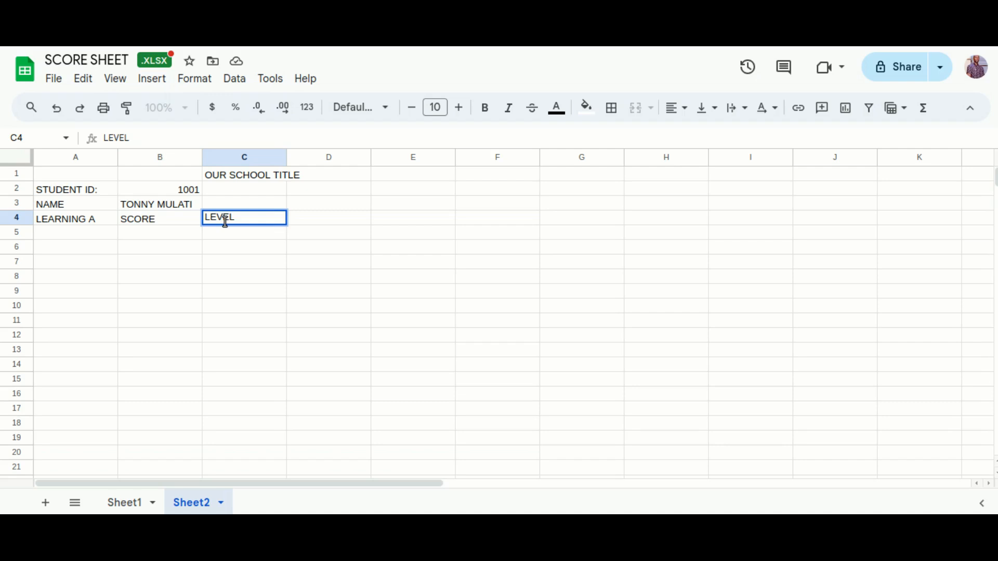
# List the subjects ENG, KISW and MATH in cells A5 to A7, following the subject headings on Sheet1
pyautogui.click(76, 233)
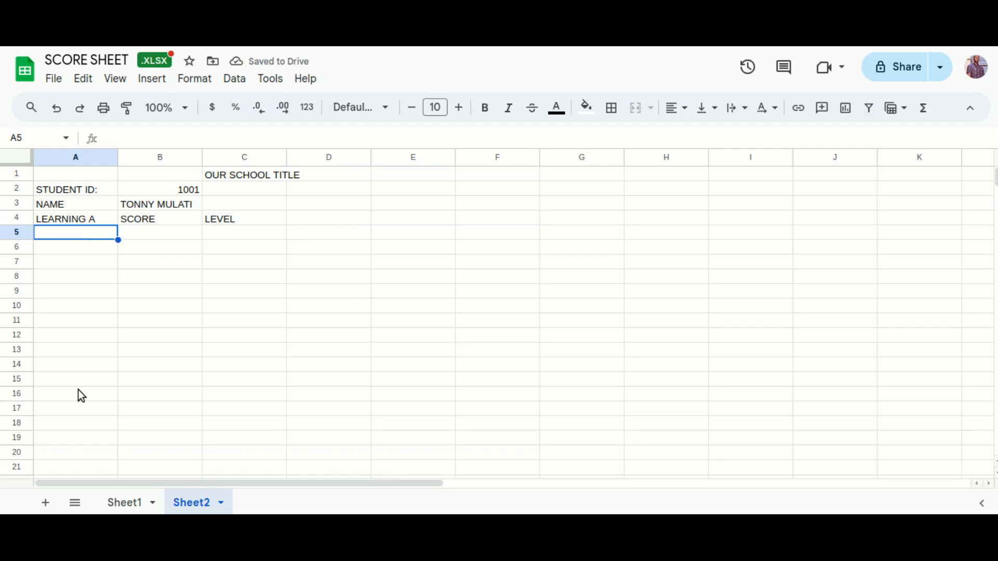
pyautogui.click(151, 507)
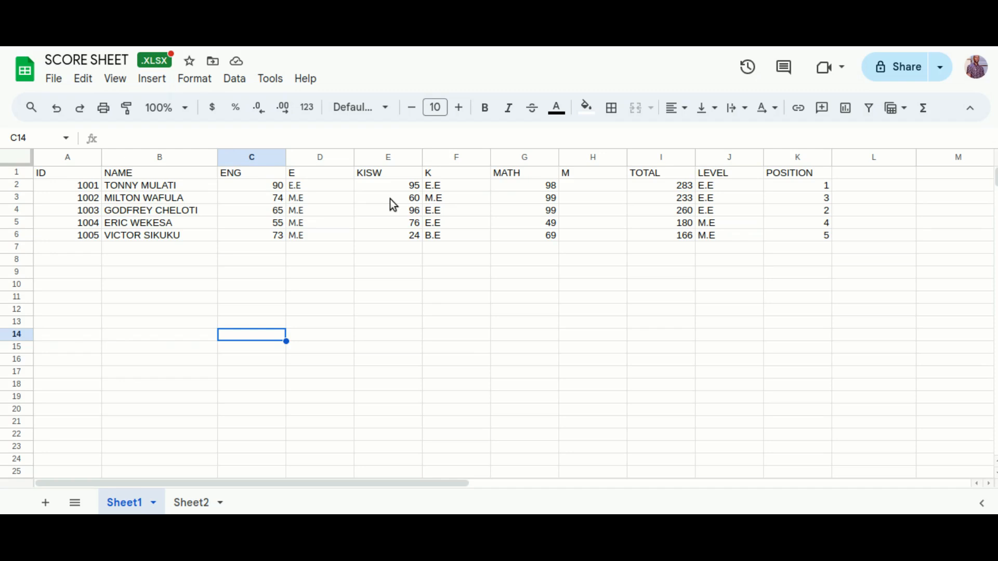
pyautogui.click(219, 508)
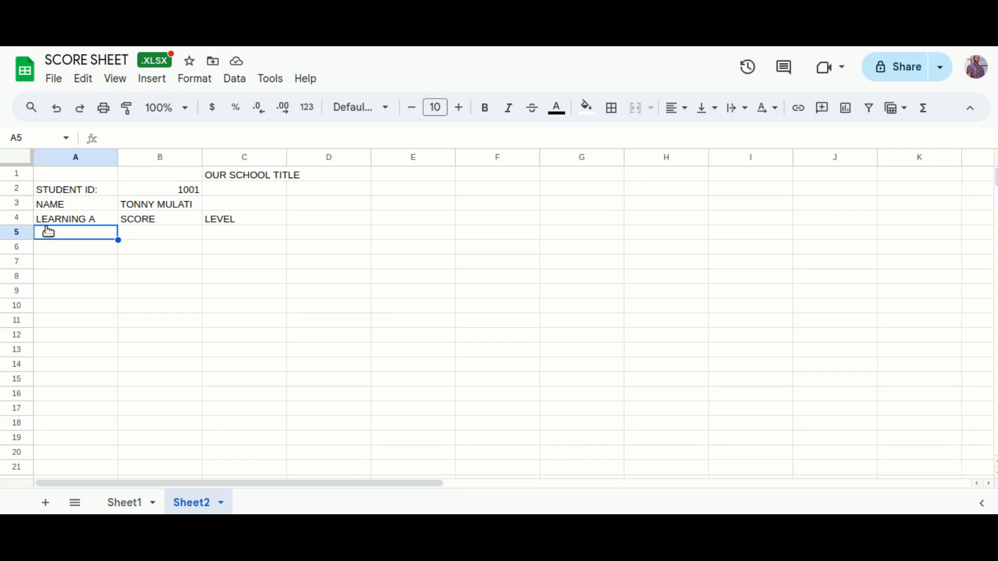
pyautogui.write('ENG')
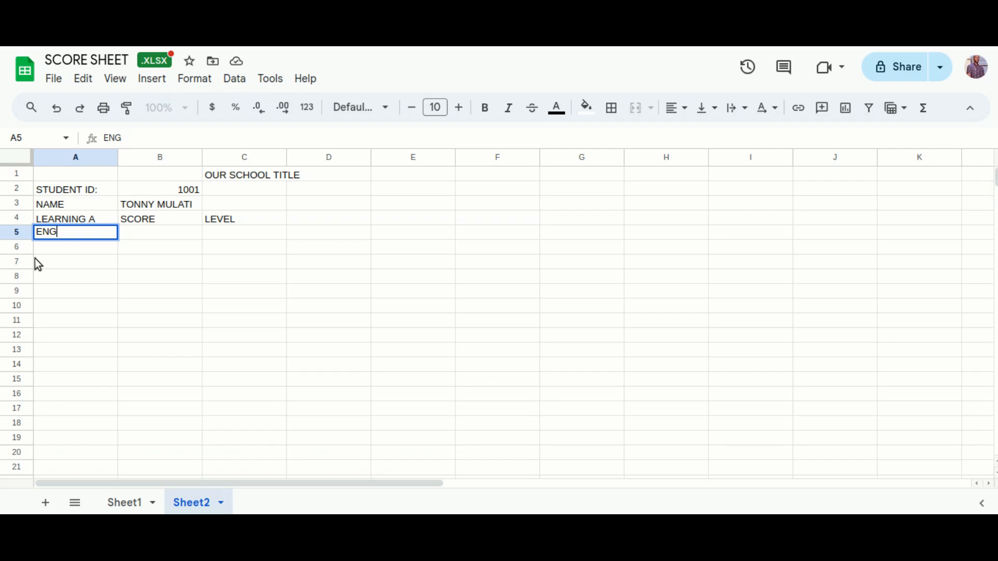
pyautogui.click(45, 248)
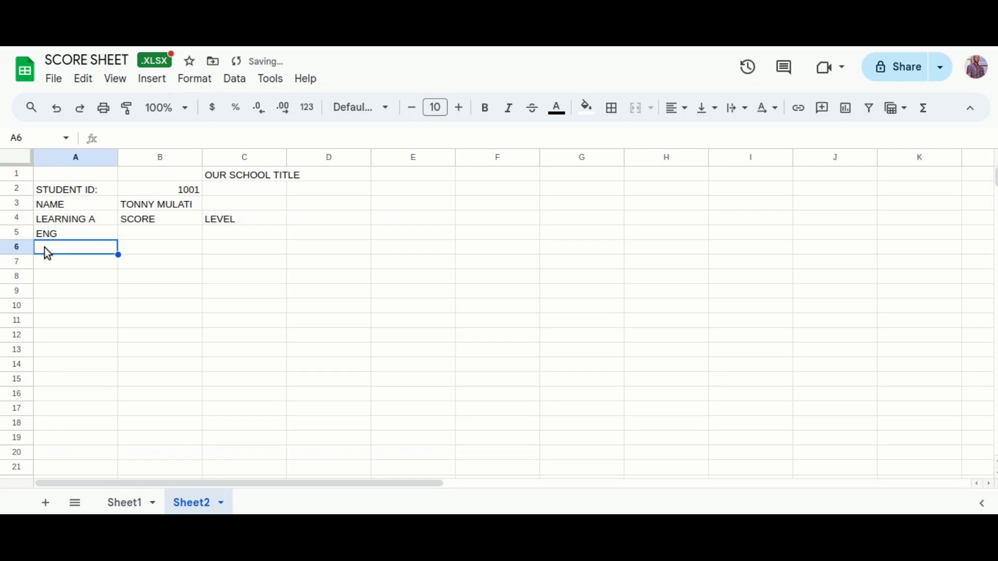
pyautogui.write('KIS')
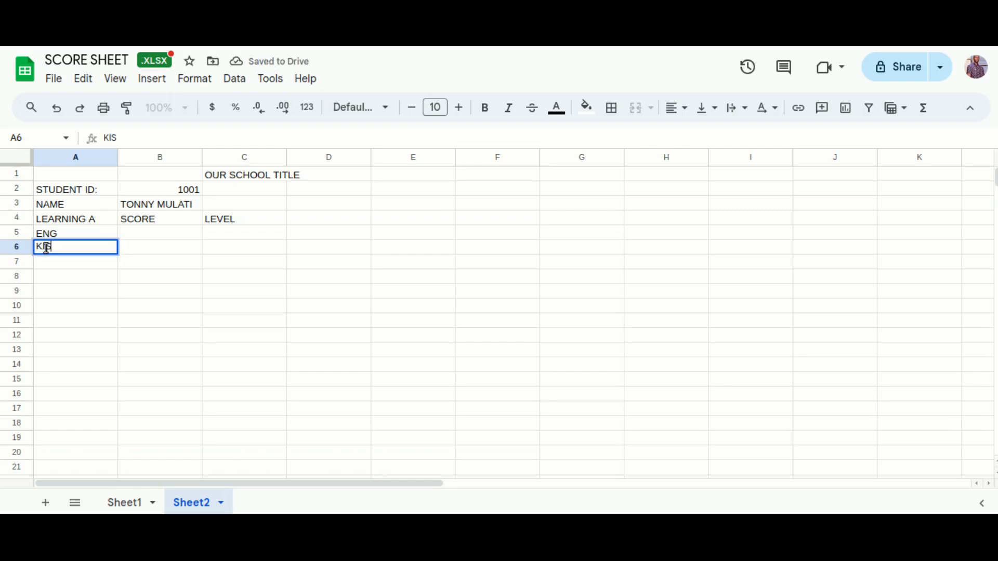
pyautogui.write('W')
pyautogui.click(45, 261)
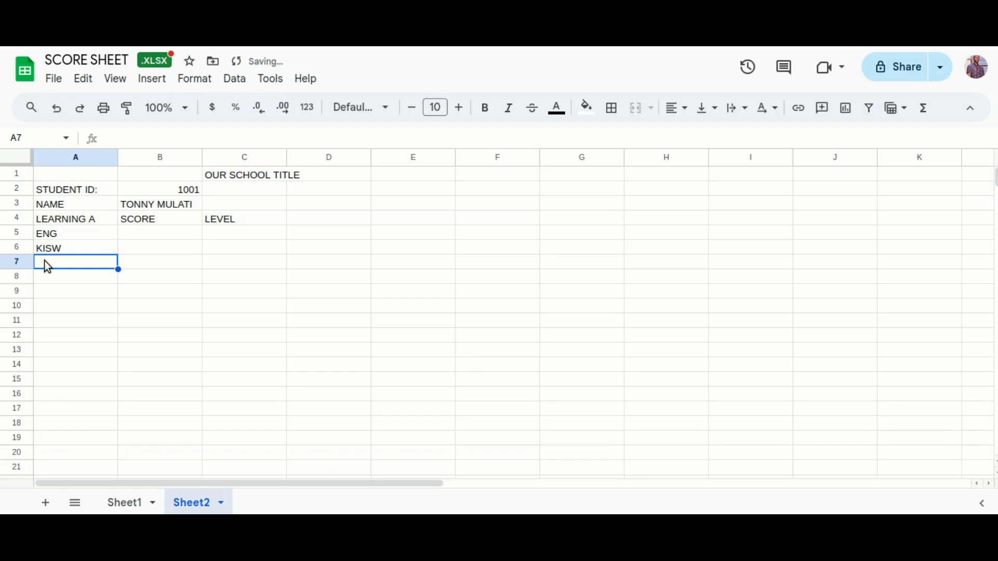
pyautogui.write('MATH')
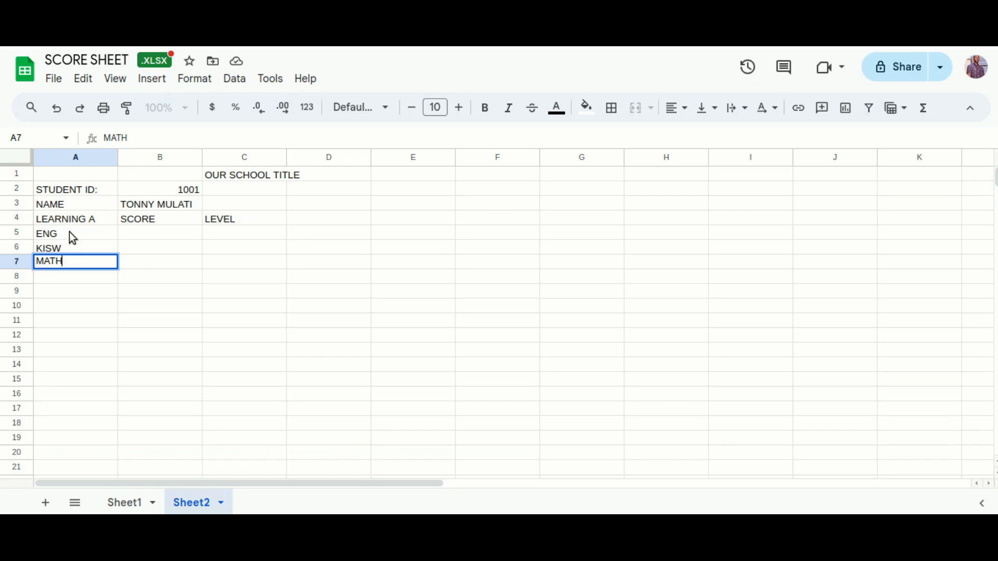
# Start a VLOOKUP formula in B5, the ENG score cell, with the student ID in B2 as the search key
pyautogui.click(142, 235)
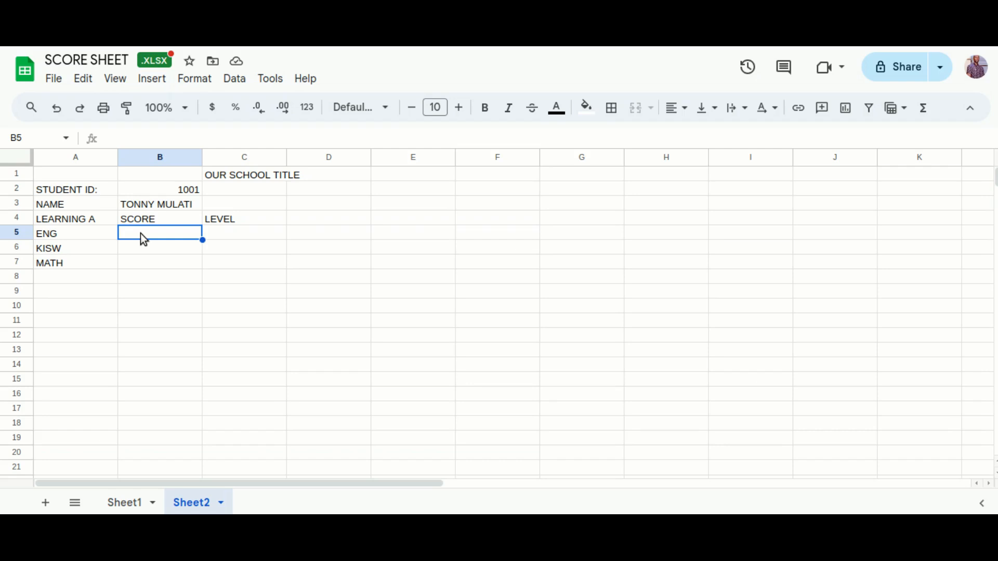
pyautogui.write('=')
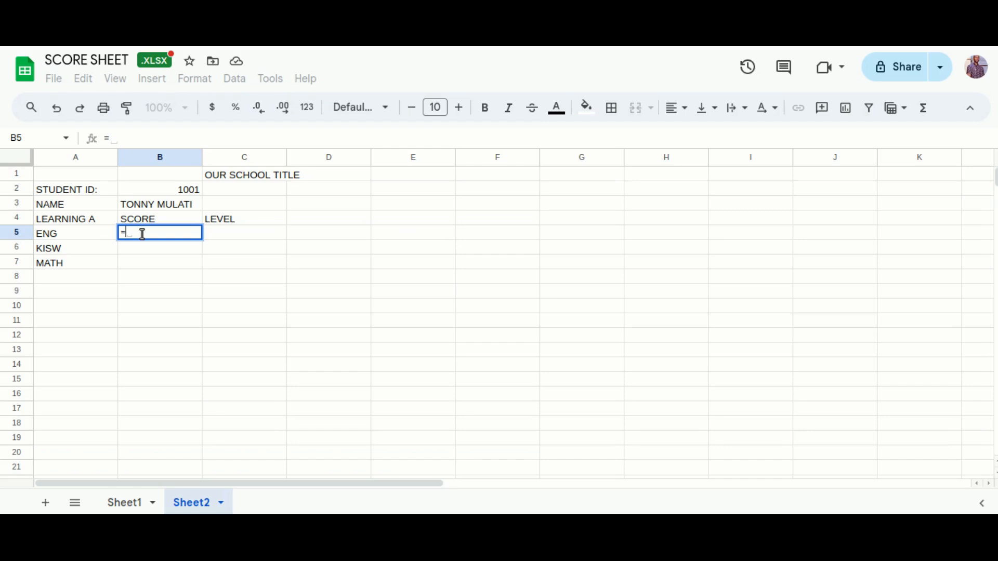
pyautogui.write('VLOOKUP')
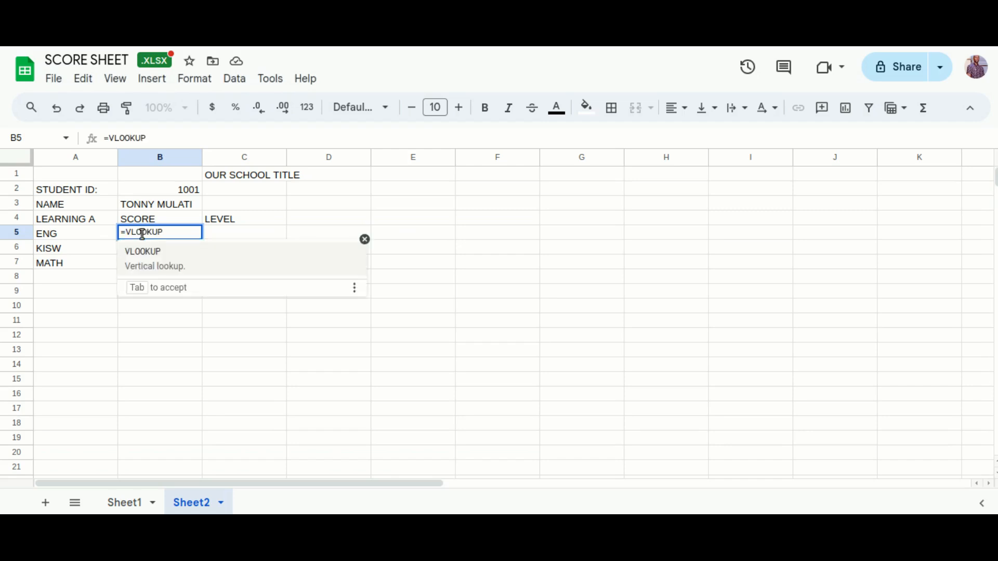
pyautogui.write('(')
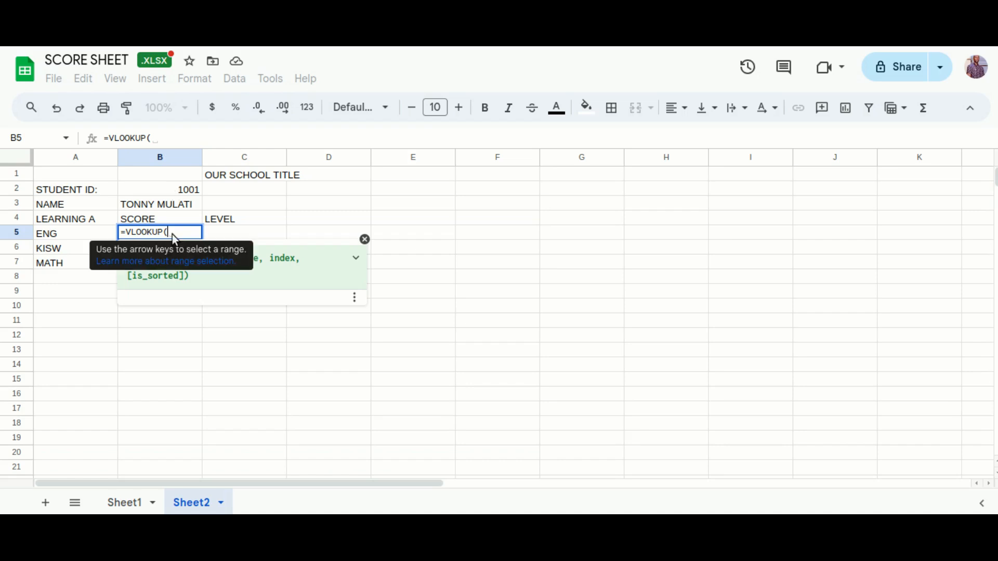
pyautogui.write('B2')
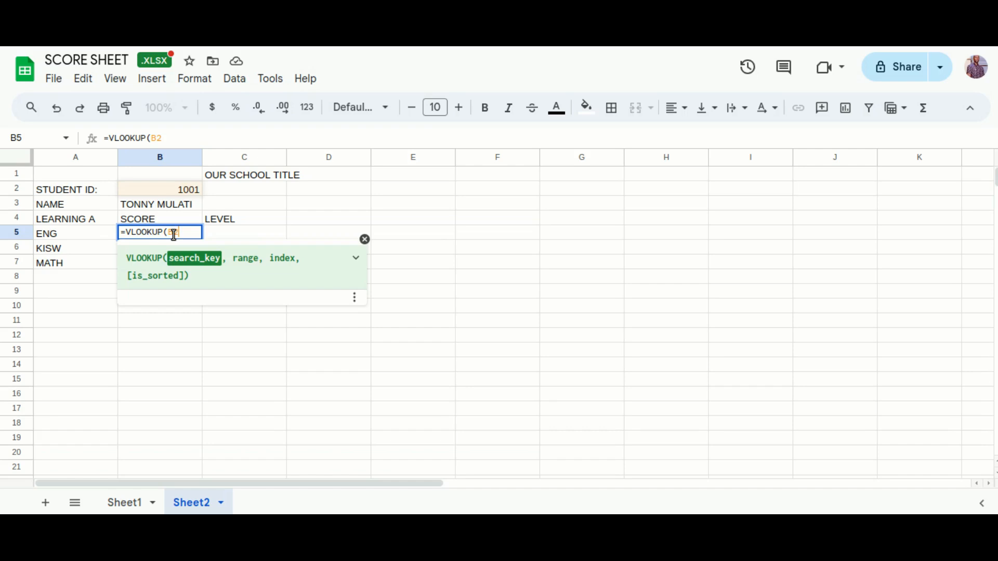
pyautogui.write(',')
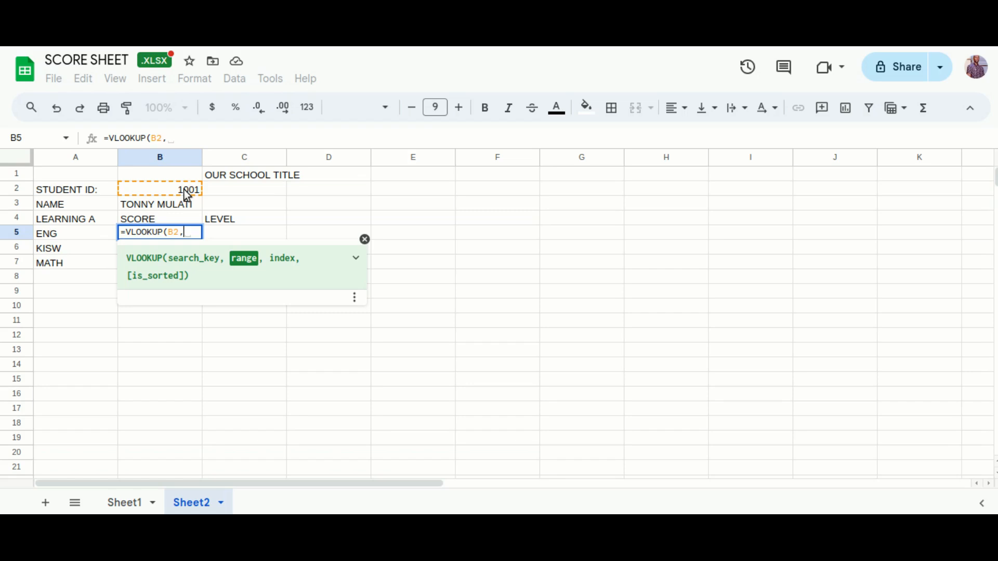
# Set the lookup range of the B5 VLOOKUP formula to the absolute range sheet1!$A$2:$K$6
pyautogui.write('s')
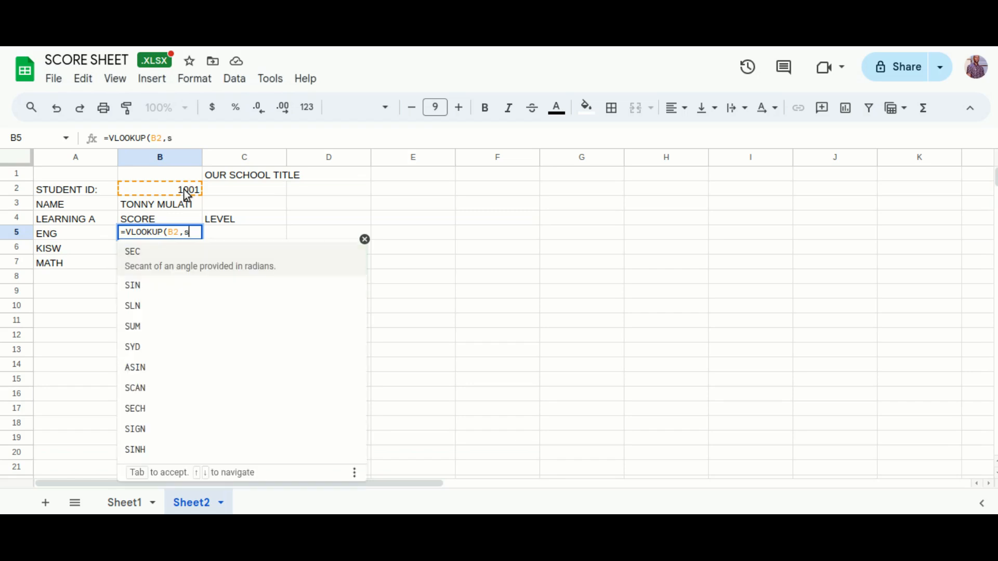
pyautogui.write('h')
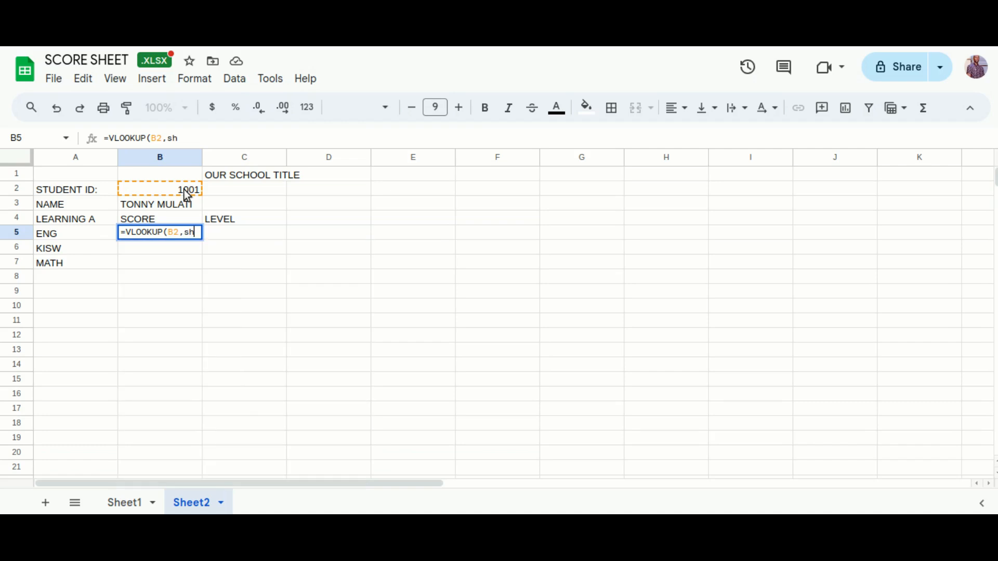
pyautogui.write('eet1')
pyautogui.write('!')
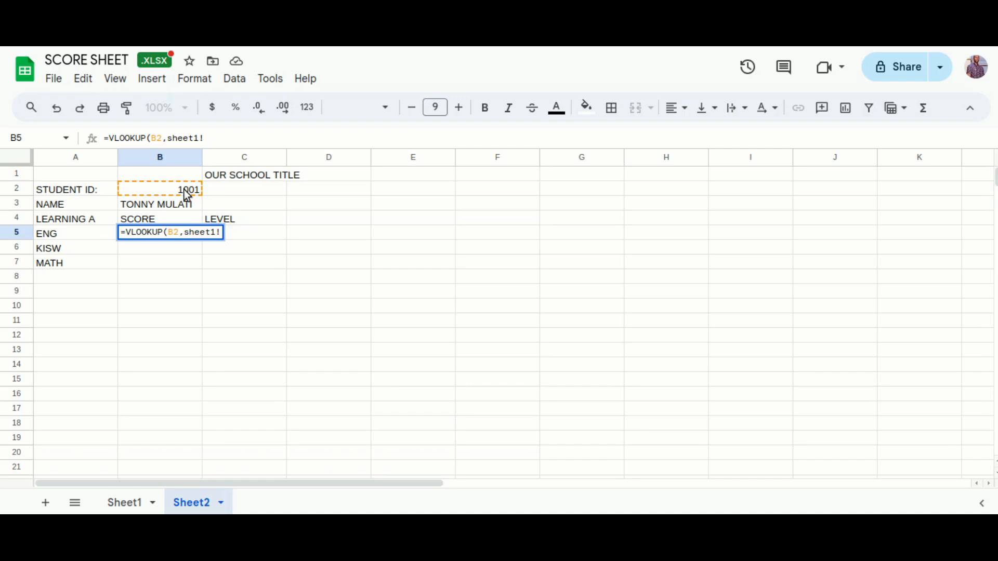
pyautogui.write('4')
pyautogui.press('BackSpace')
pyautogui.write('$')
pyautogui.write('A$2')
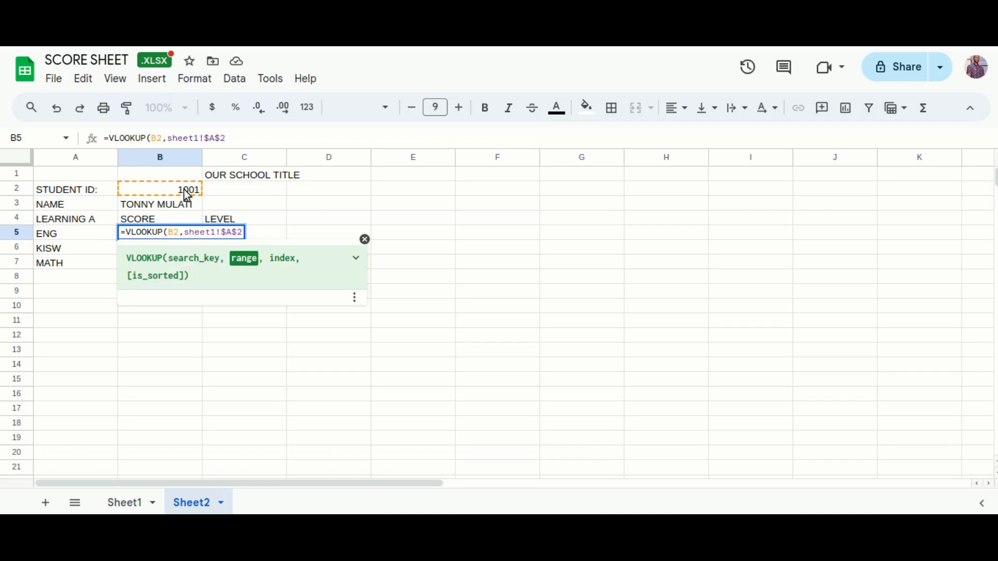
pyautogui.write(':')
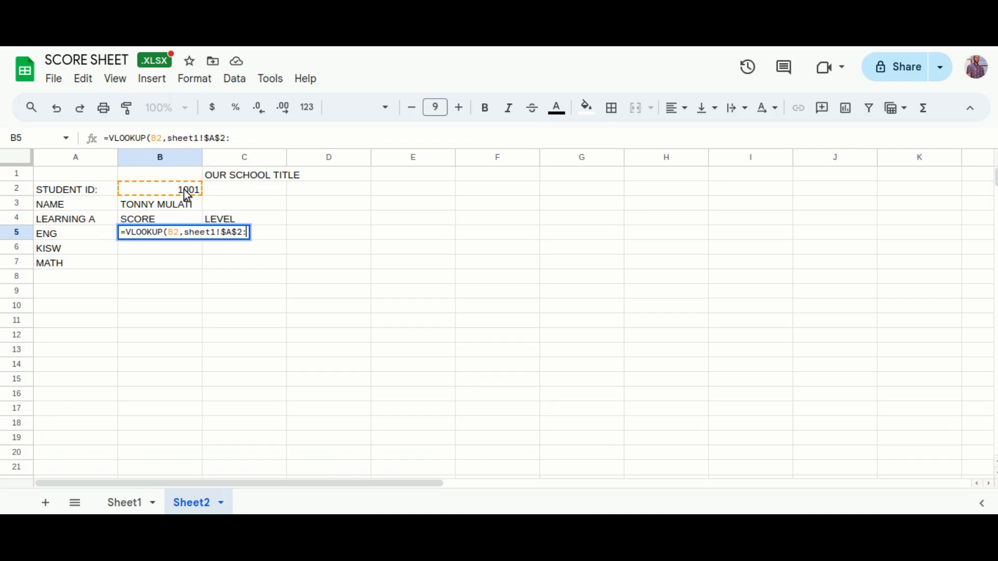
pyautogui.write('$K')
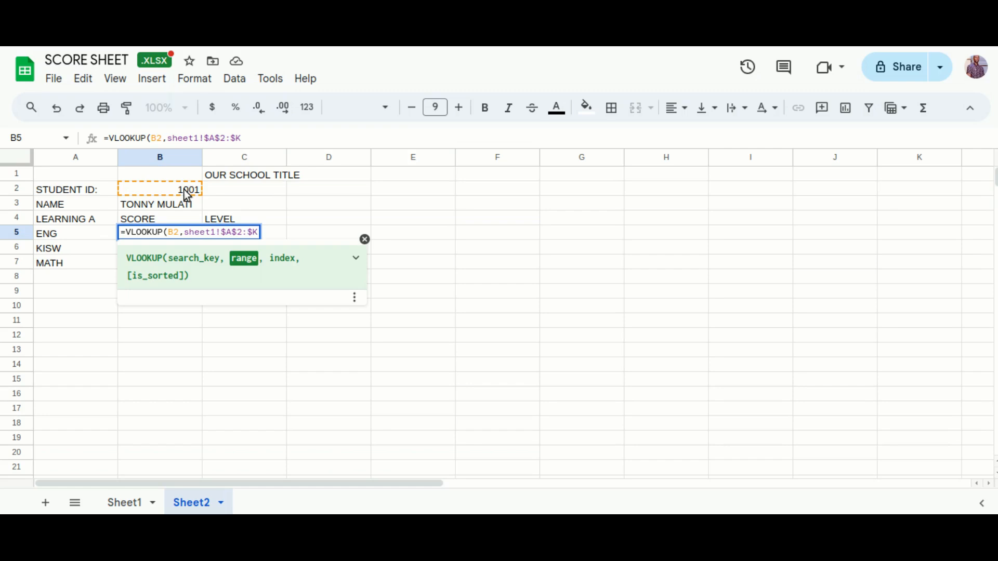
pyautogui.write('$')
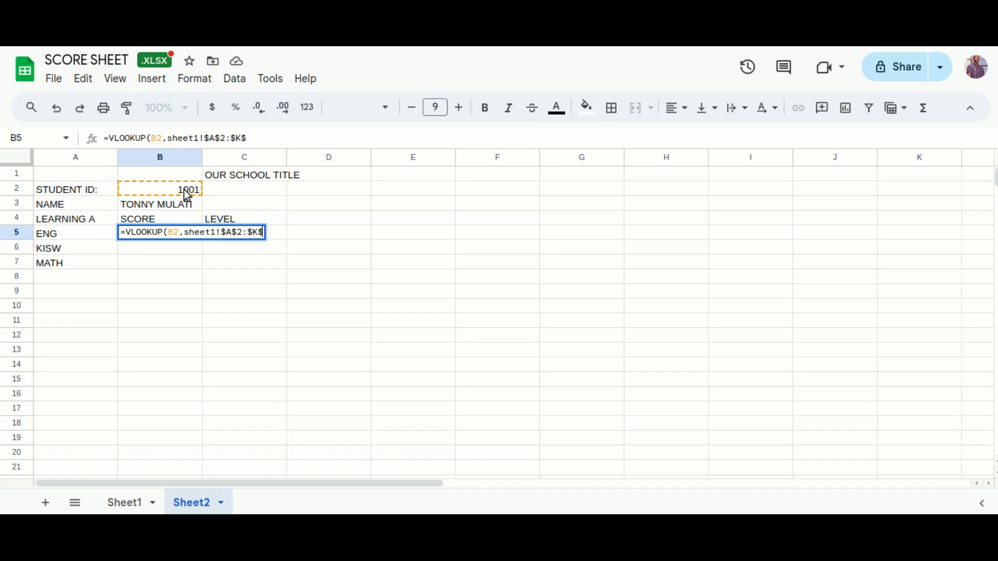
pyautogui.write('6')
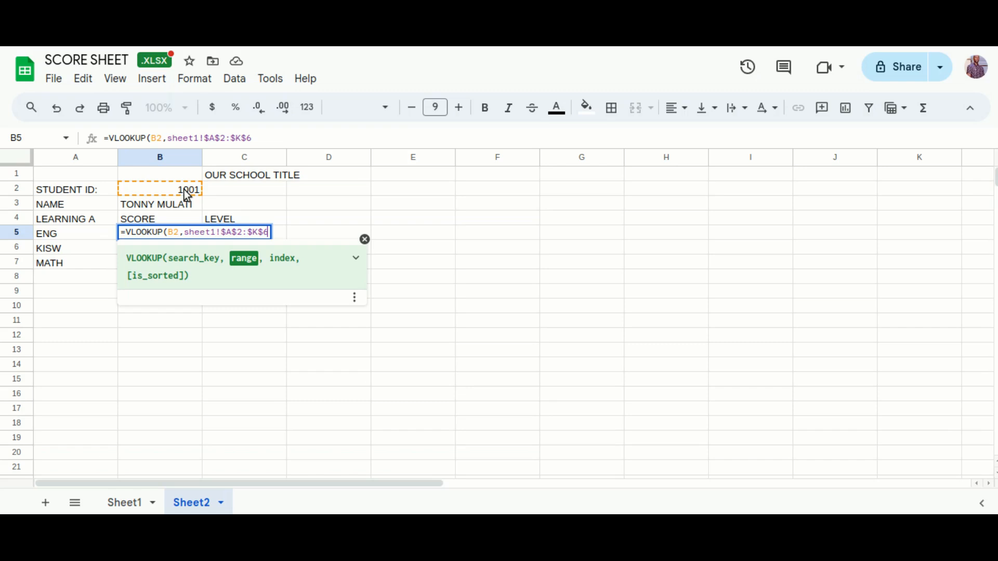
# Complete the B5 VLOOKUP with column index 3 and FALSE for an exact match, and check the score against the Sheet1 table
pyautogui.write(',')
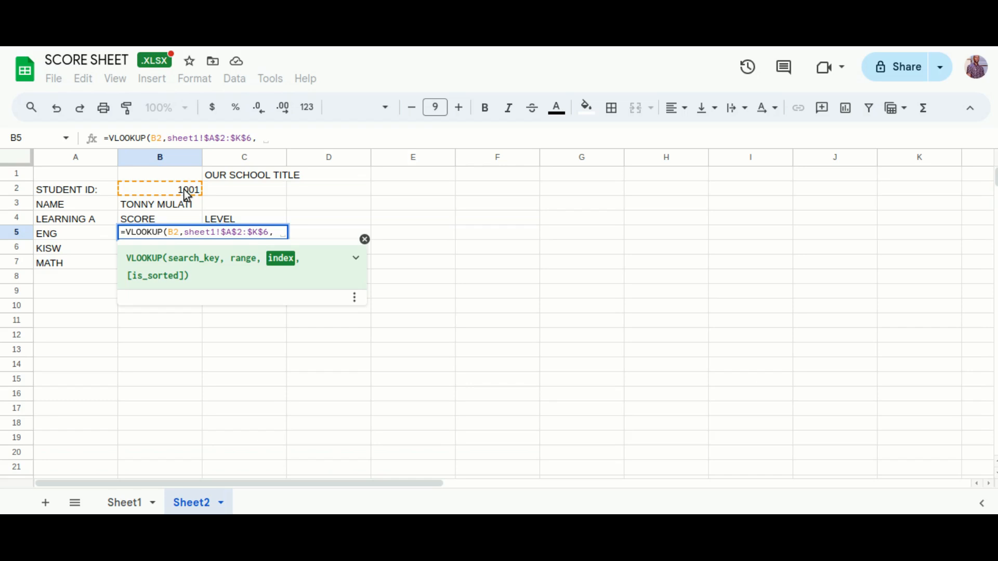
pyautogui.write('3')
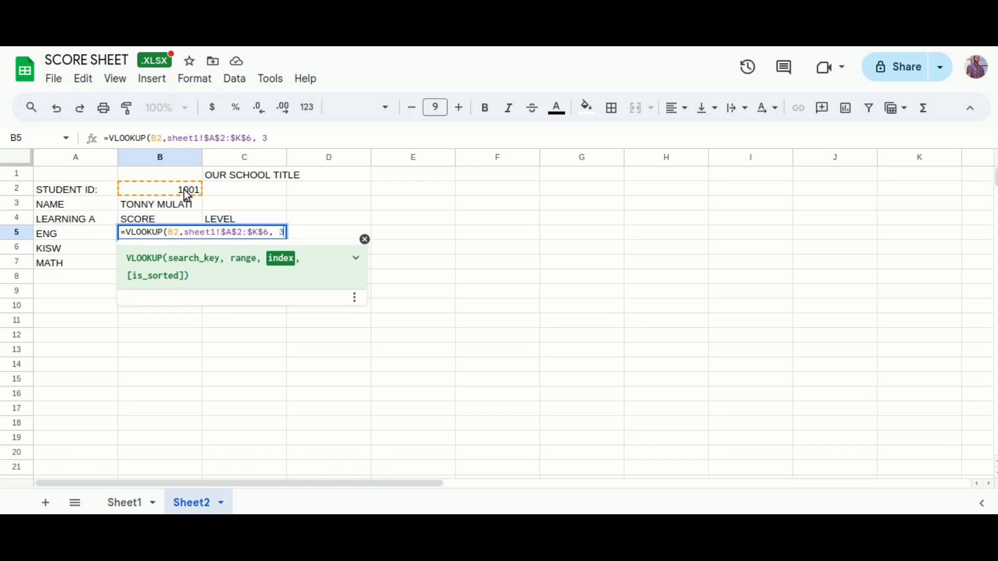
pyautogui.write(',')
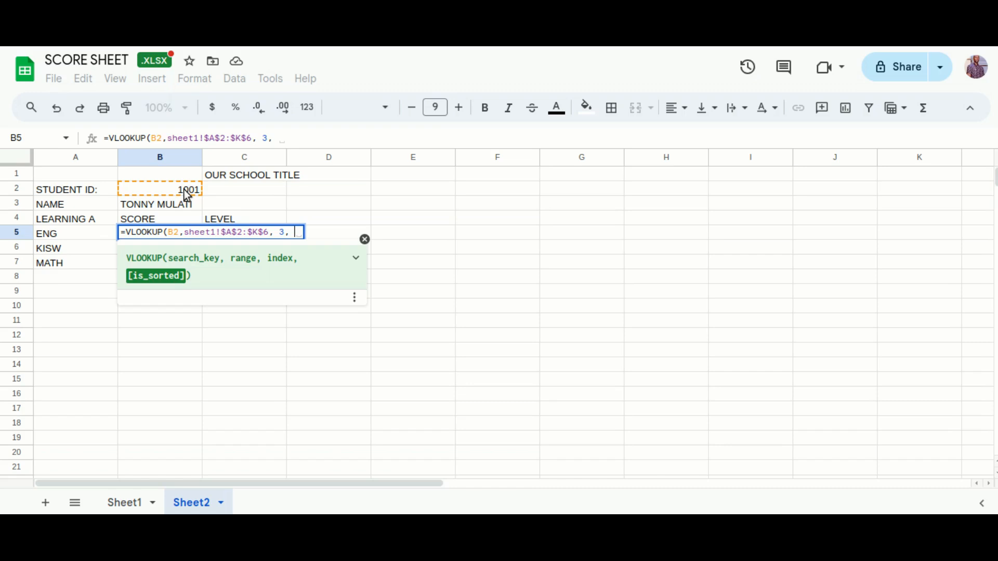
pyautogui.write('FA')
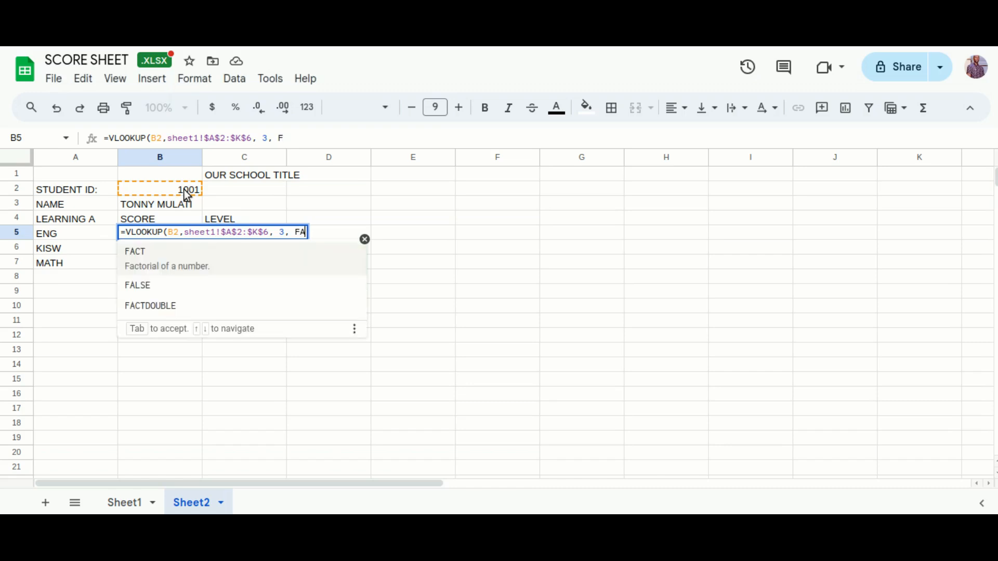
pyautogui.write('LSE')
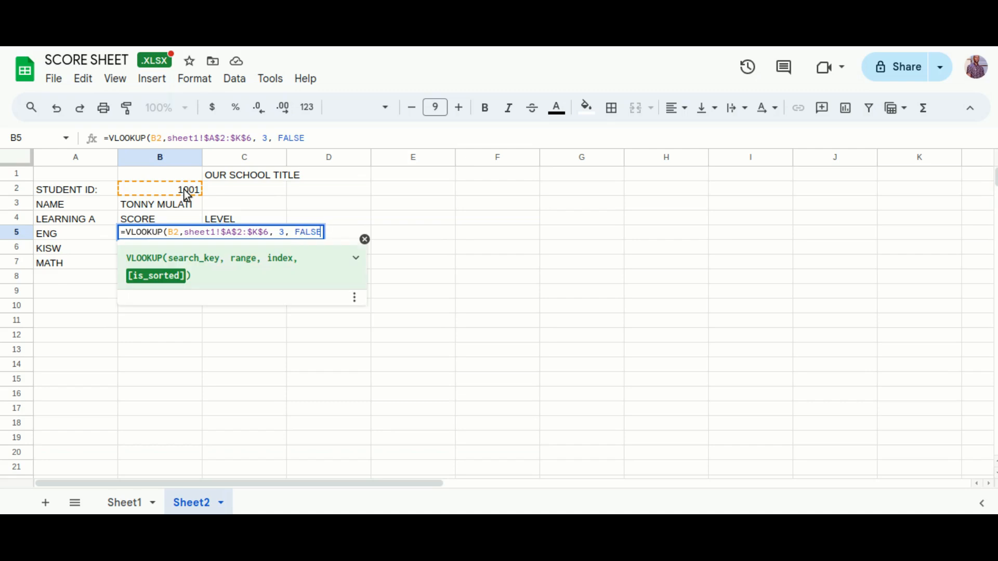
pyautogui.write(')')
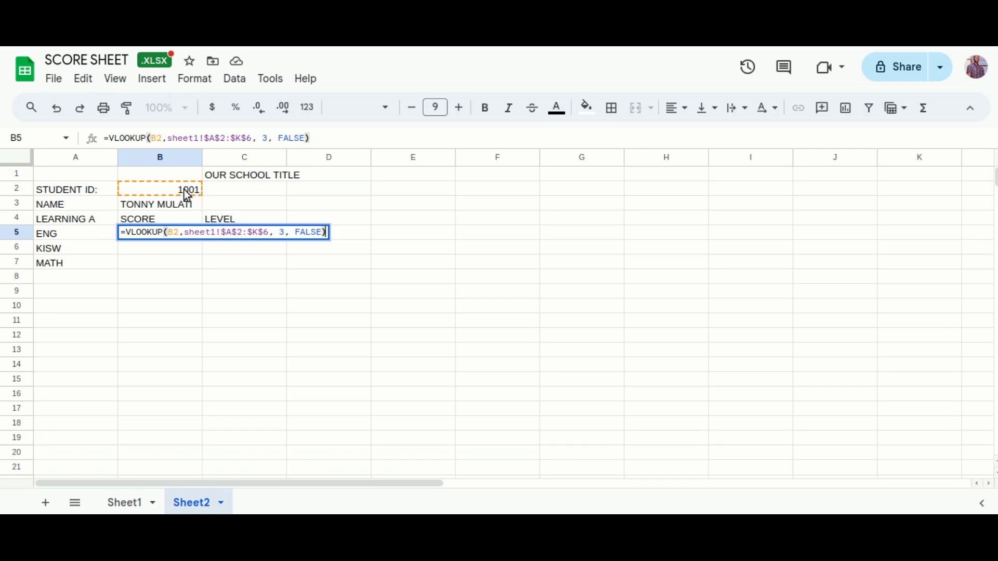
pyautogui.press('Return')
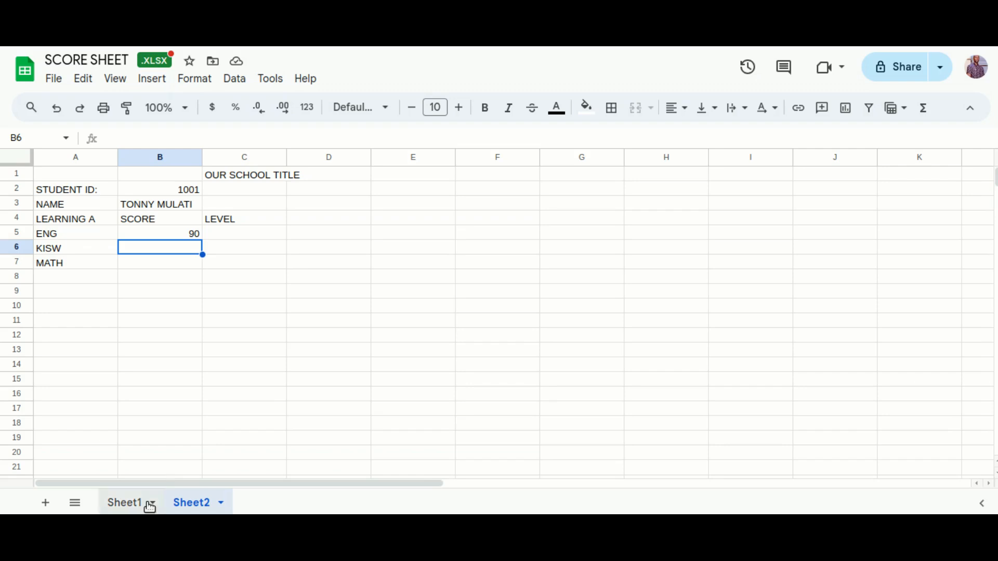
pyautogui.click(127, 503)
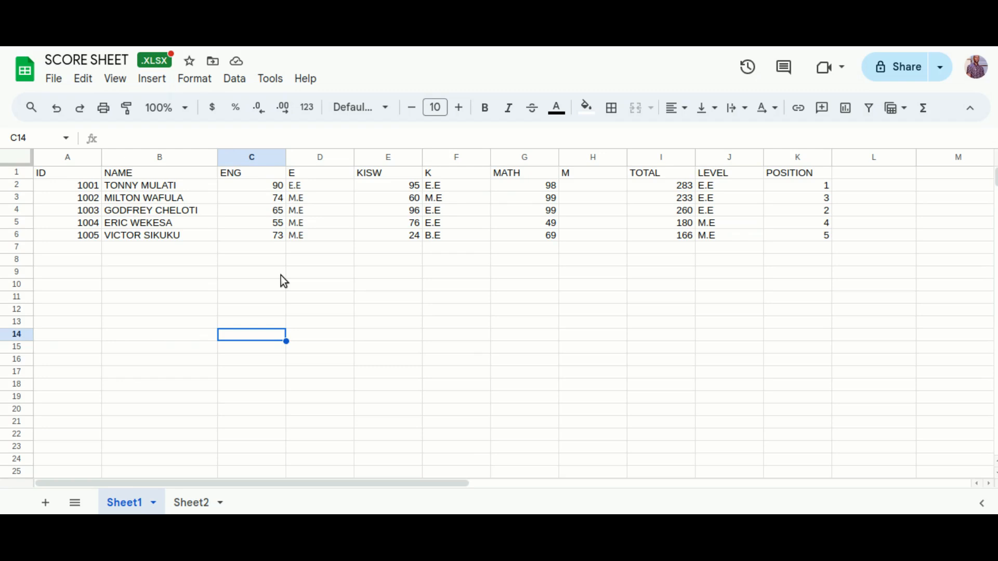
# Return to Sheet2 and start a formula in C5, the ENG level cell
pyautogui.click(220, 502)
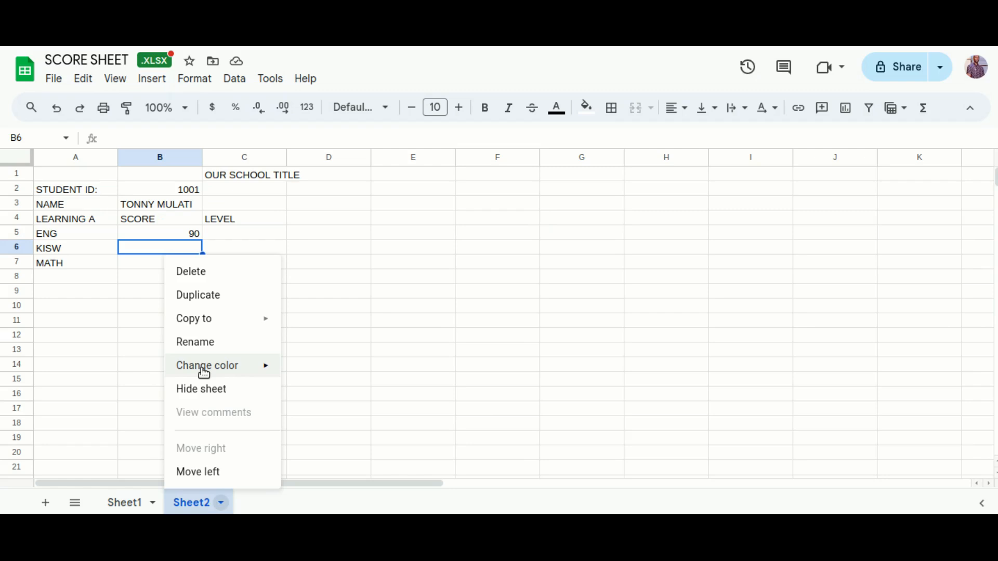
pyautogui.click(228, 237)
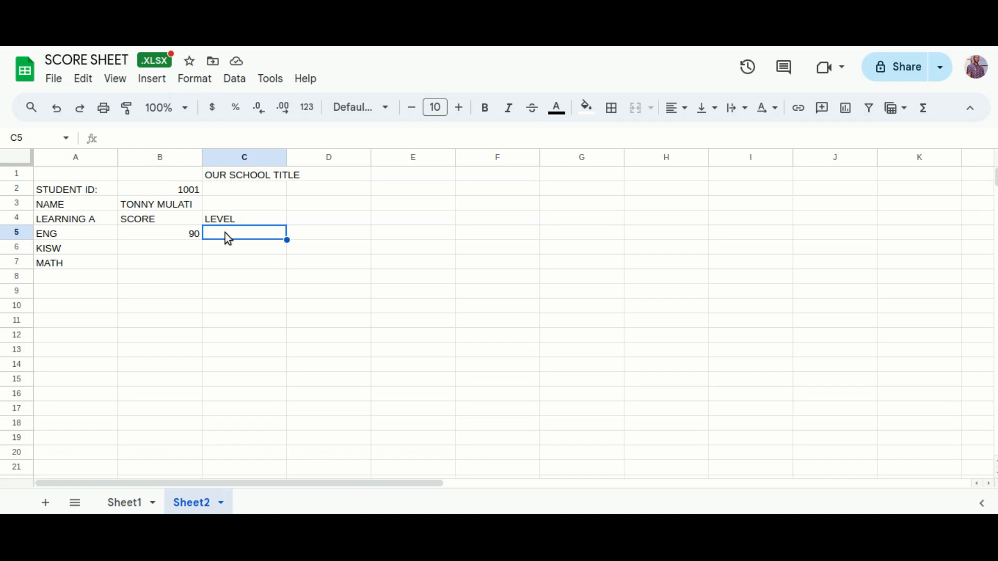
pyautogui.write('=')
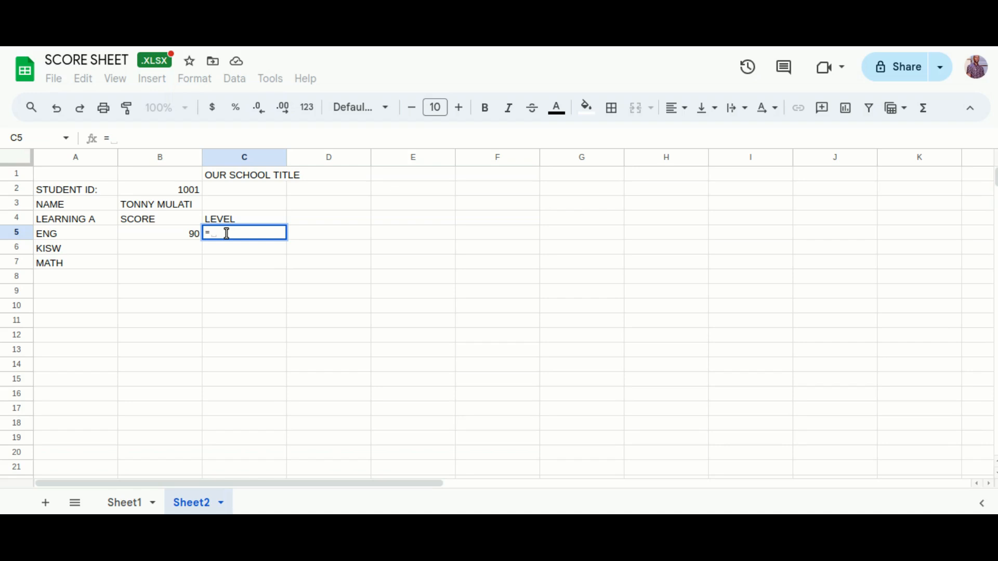
pyautogui.write('LOOKUP')
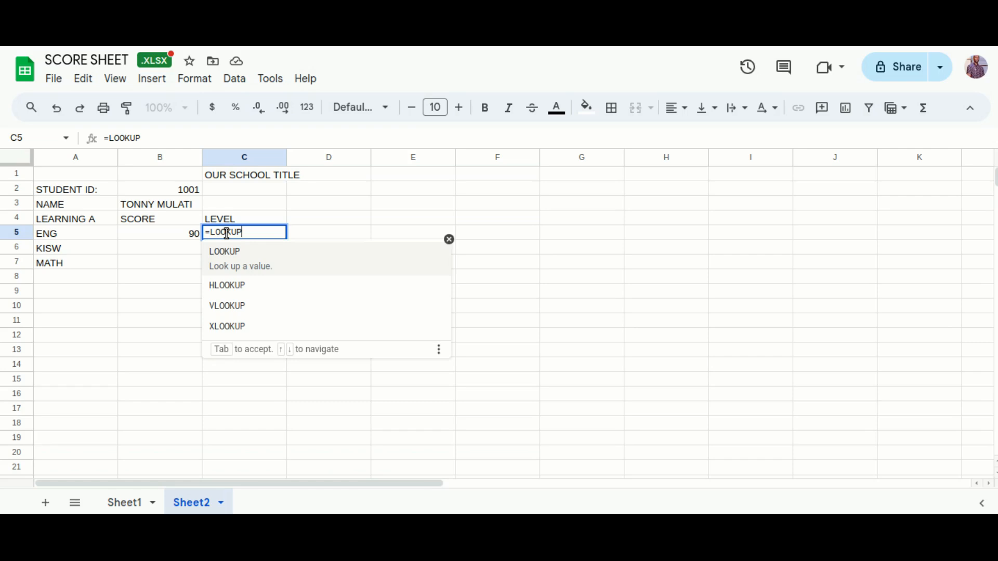
pyautogui.press('BackSpace')
pyautogui.press('BackSpace')
pyautogui.press('BackSpace')
pyautogui.press('BackSpace')
pyautogui.press('BackSpace')
pyautogui.press('BackSpace')
# Use the VLOOKUP function in the C5 formula with the student ID in B2 as the search key
pyautogui.write('V')
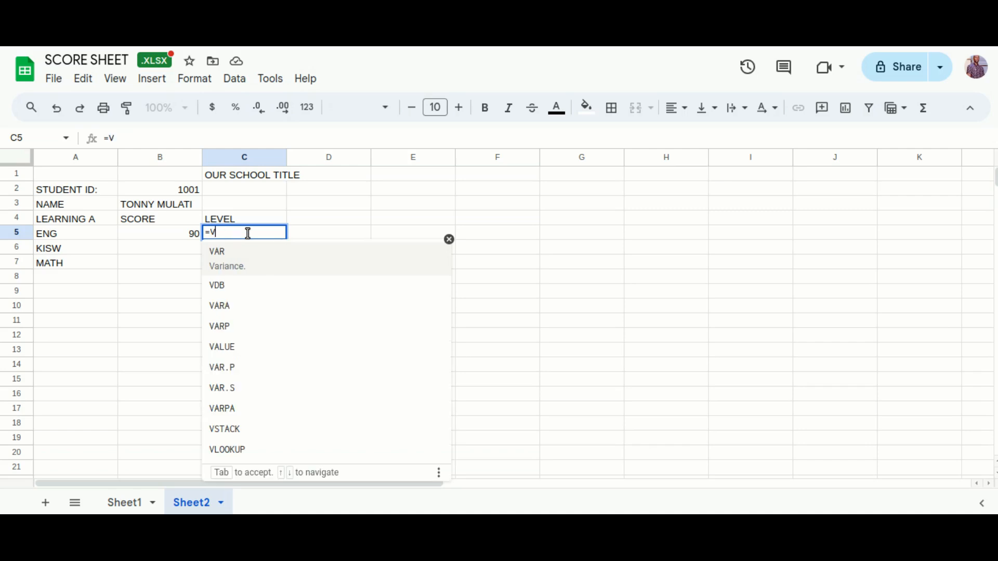
pyautogui.write('LOOKUP')
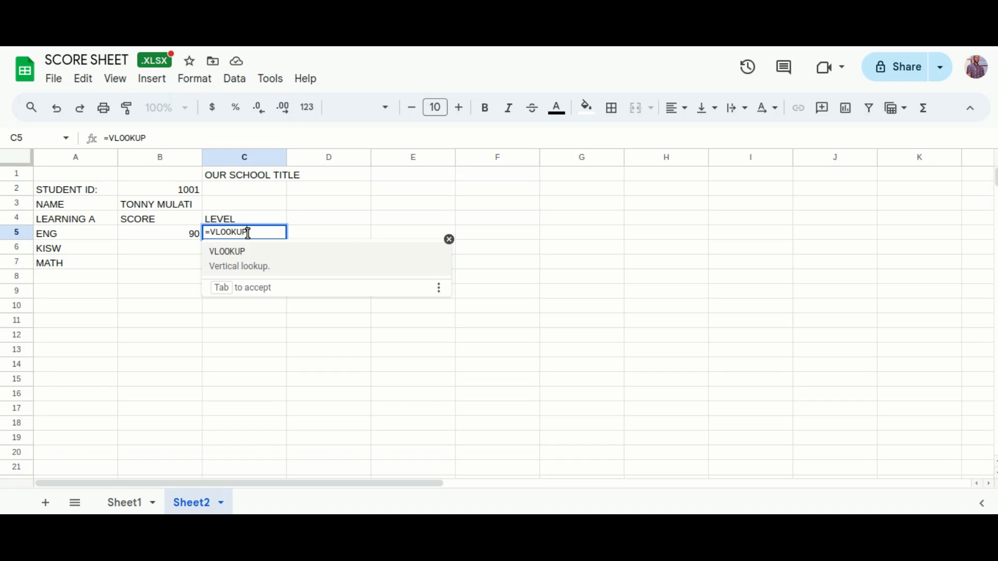
pyautogui.write('(')
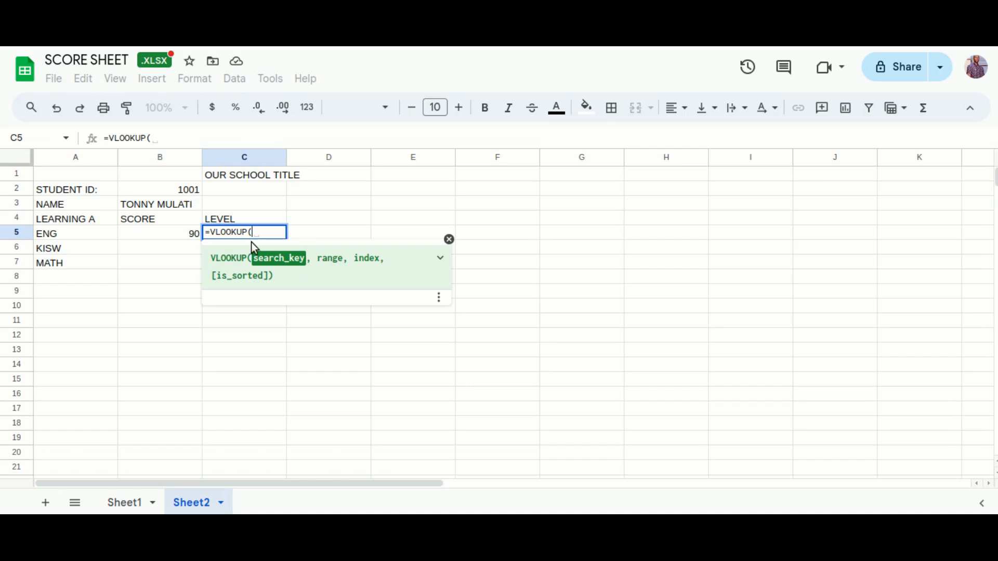
pyautogui.write('B2,S')
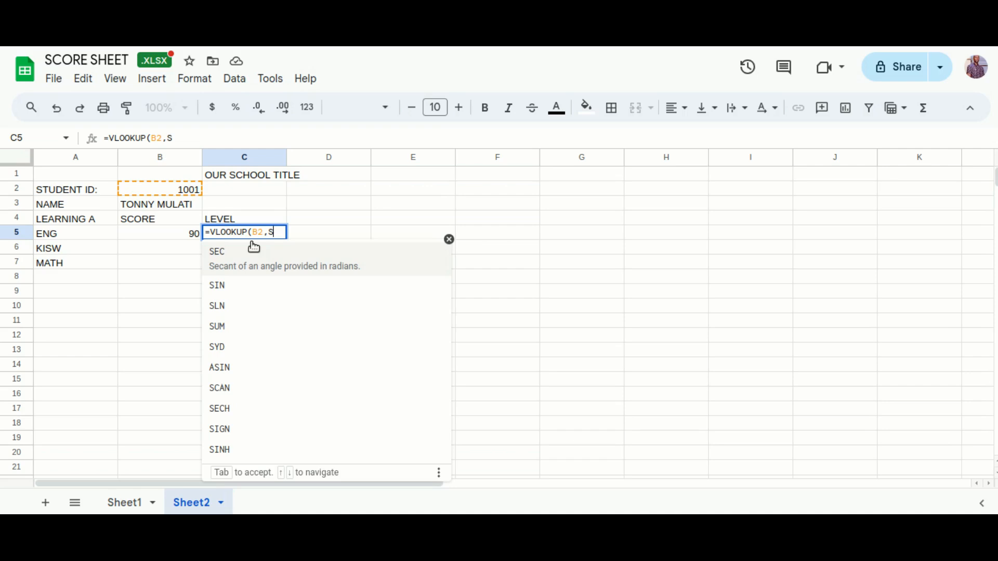
# Set the lookup range of the C5 VLOOKUP formula to the absolute range sheet1!$A$2:$K$6
pyautogui.write('h')
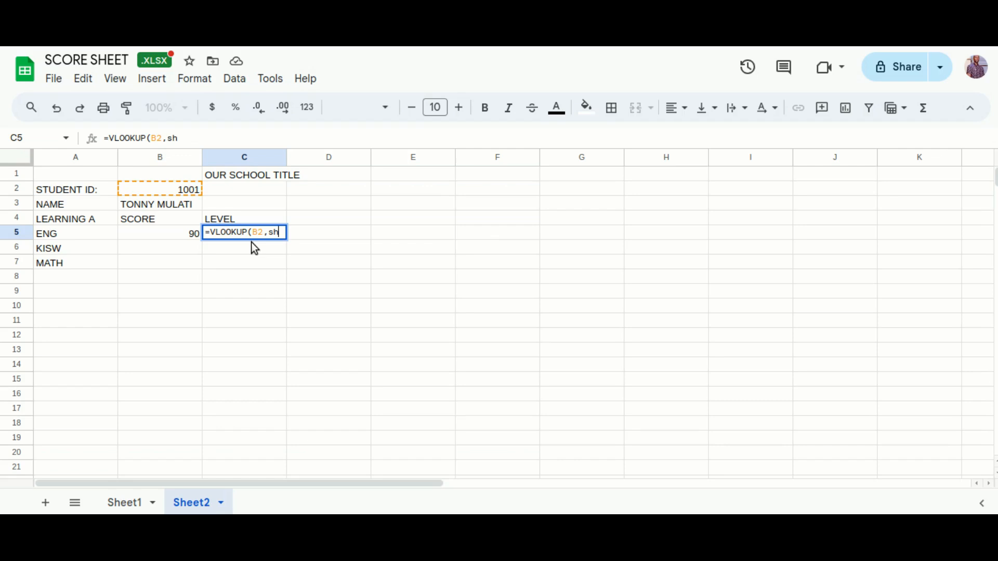
pyautogui.write('eet1!')
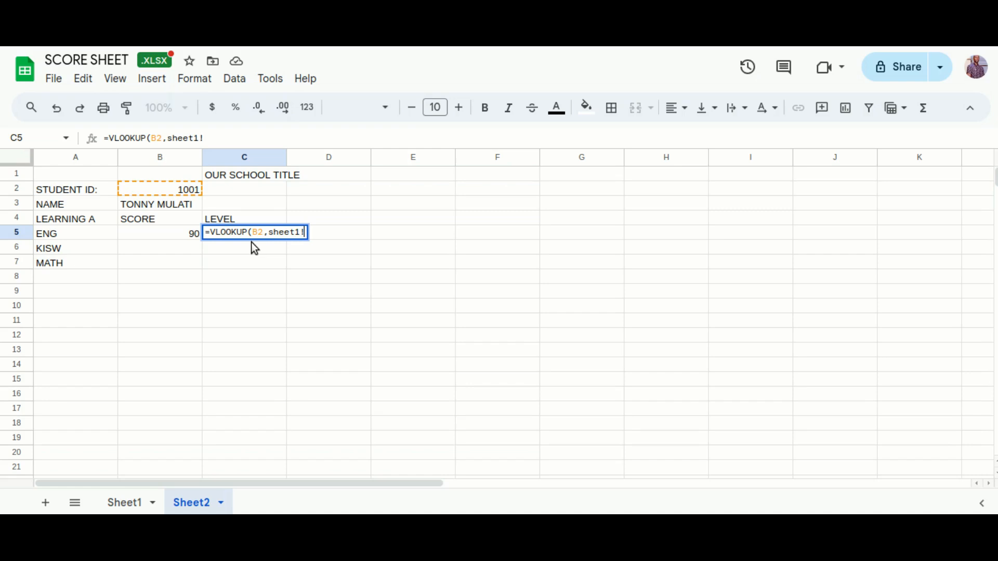
pyautogui.write('$')
pyautogui.write('A$2')
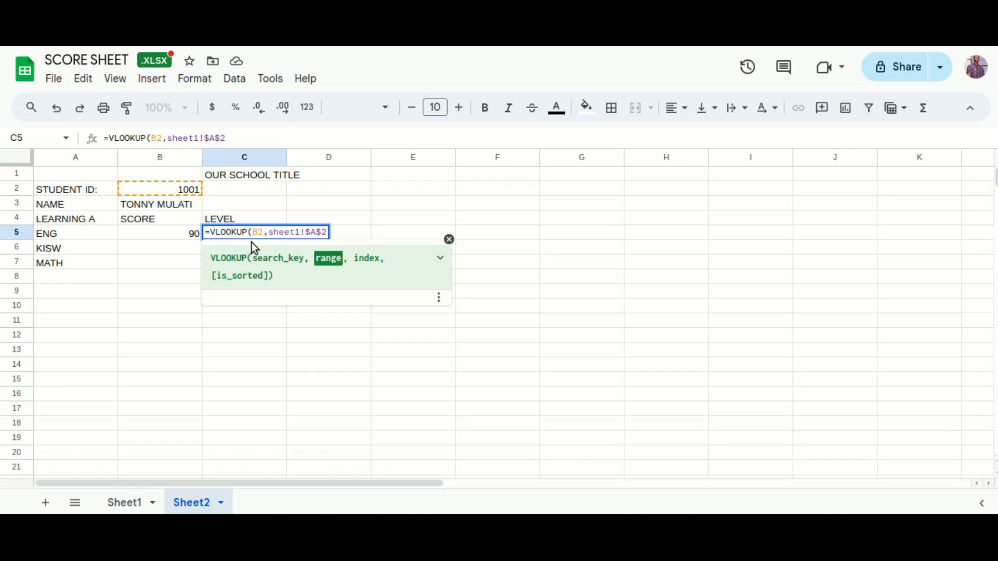
pyautogui.write(':')
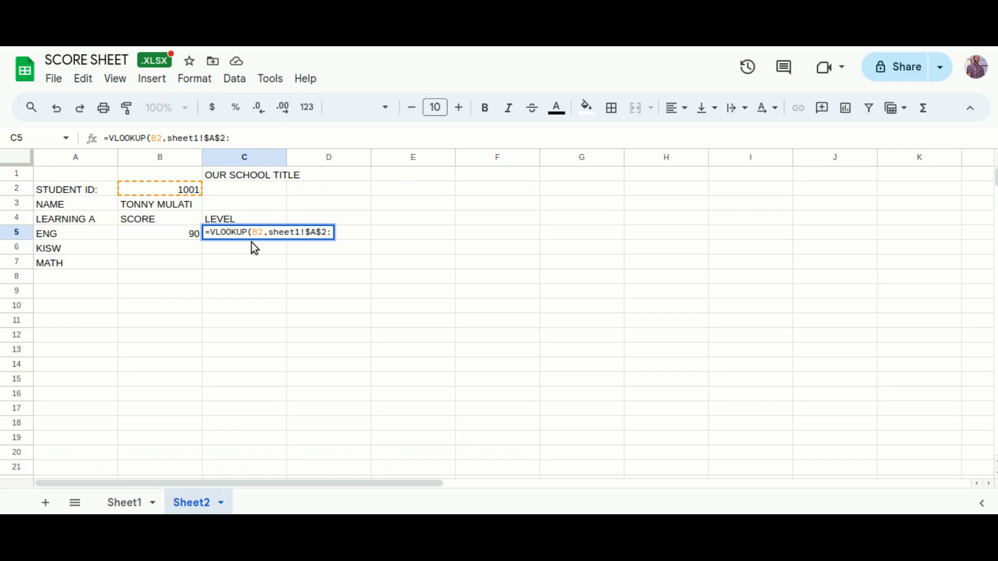
pyautogui.write('$K')
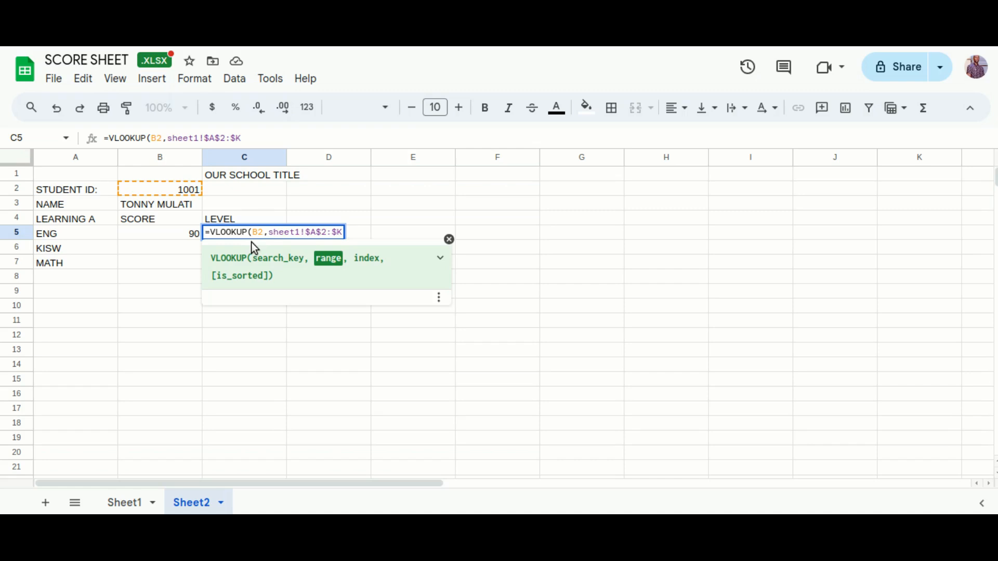
pyautogui.write('$')
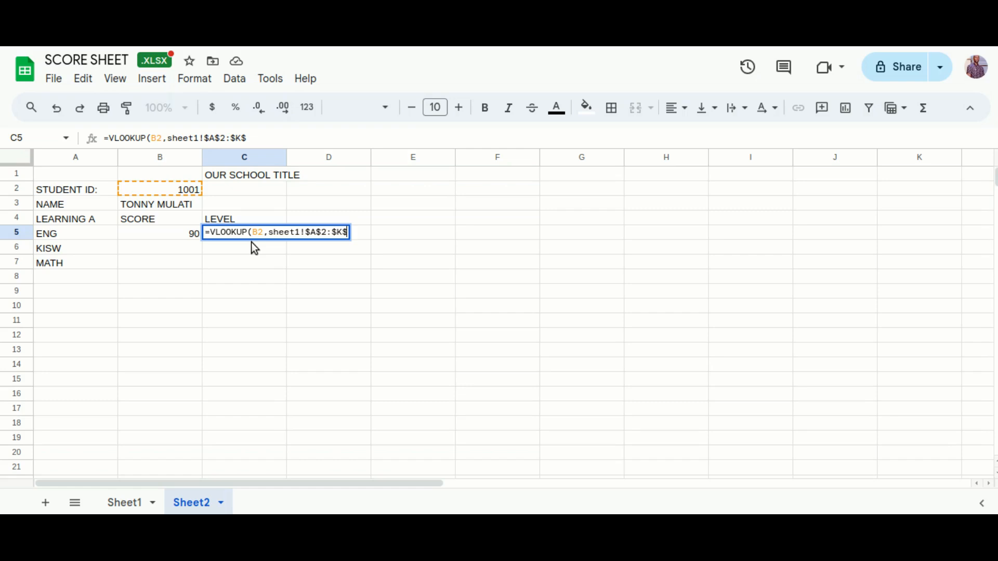
pyautogui.write('6')
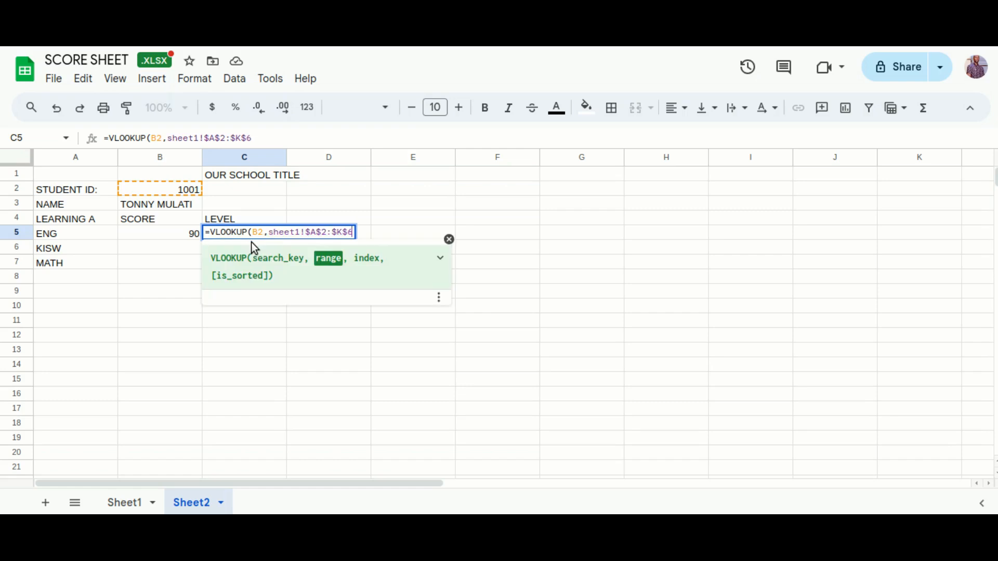
# Complete the C5 VLOOKUP with column index 4 and FALSE for an exact match
pyautogui.write(',')
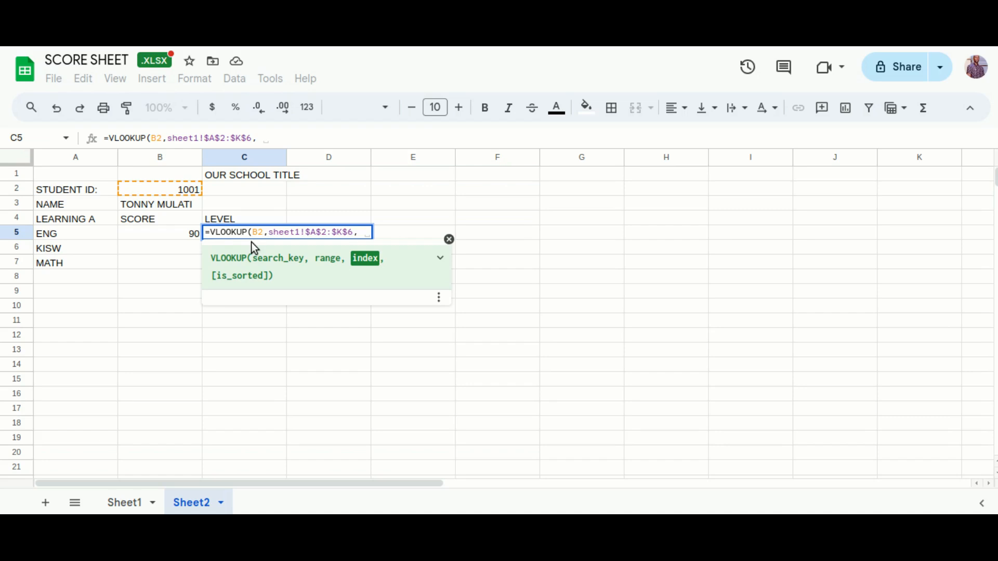
pyautogui.write('4')
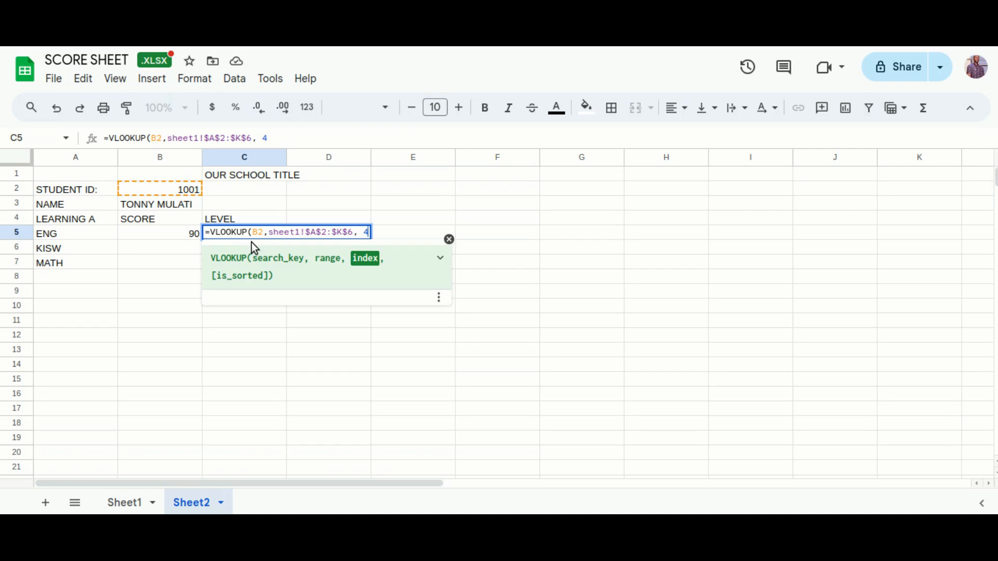
pyautogui.write(',')
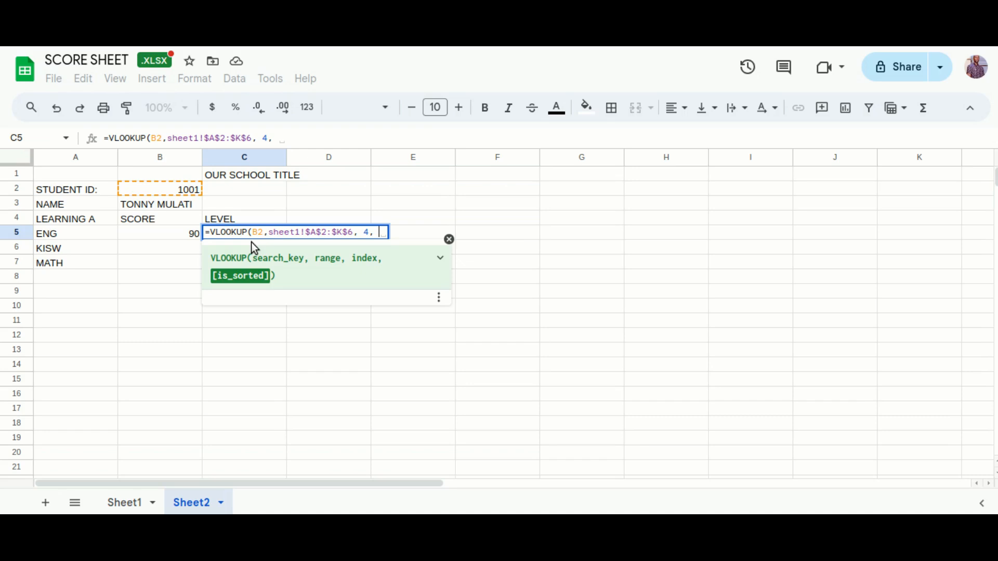
pyautogui.write('FAL')
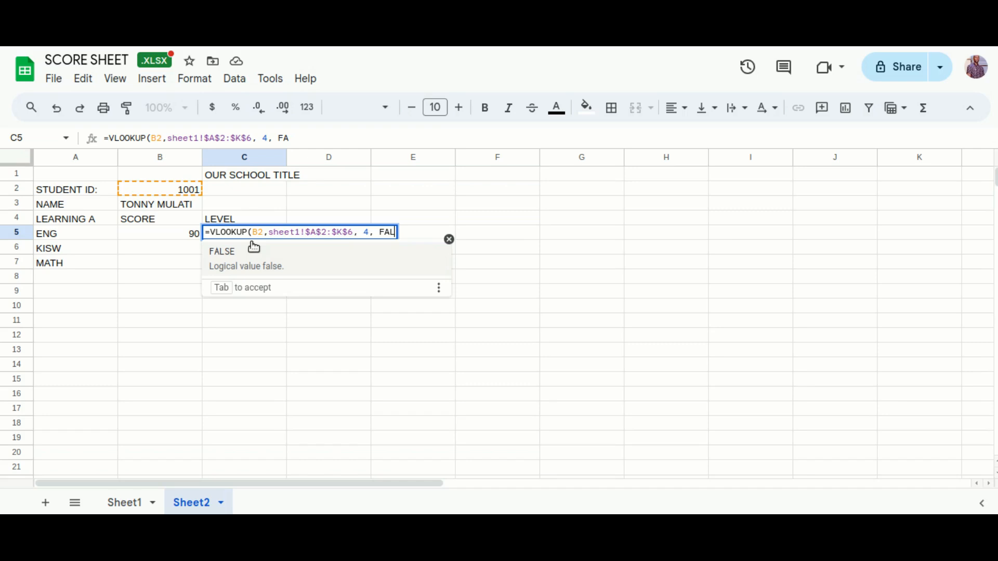
pyautogui.click(253, 247)
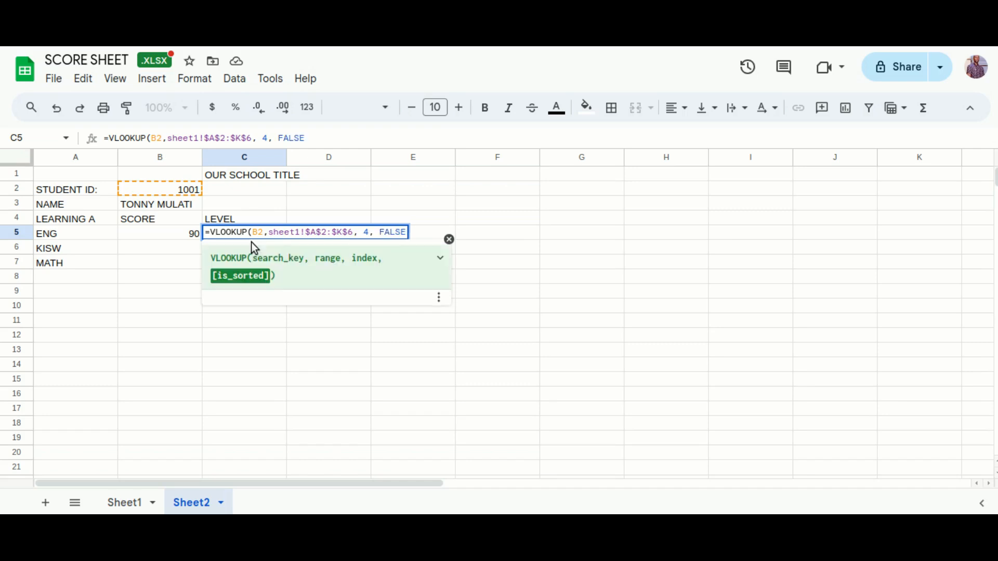
pyautogui.write(')')
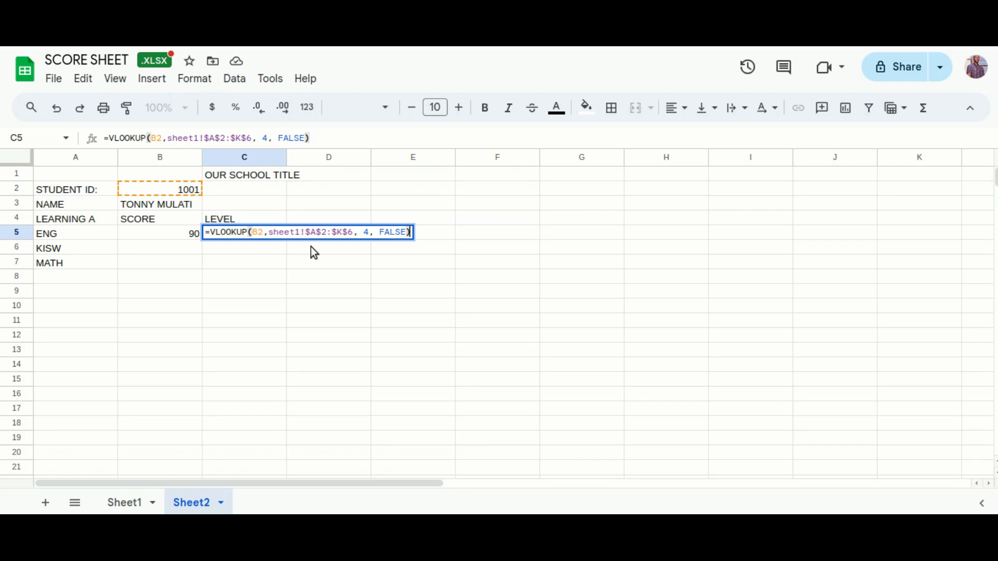
pyautogui.press('Return')
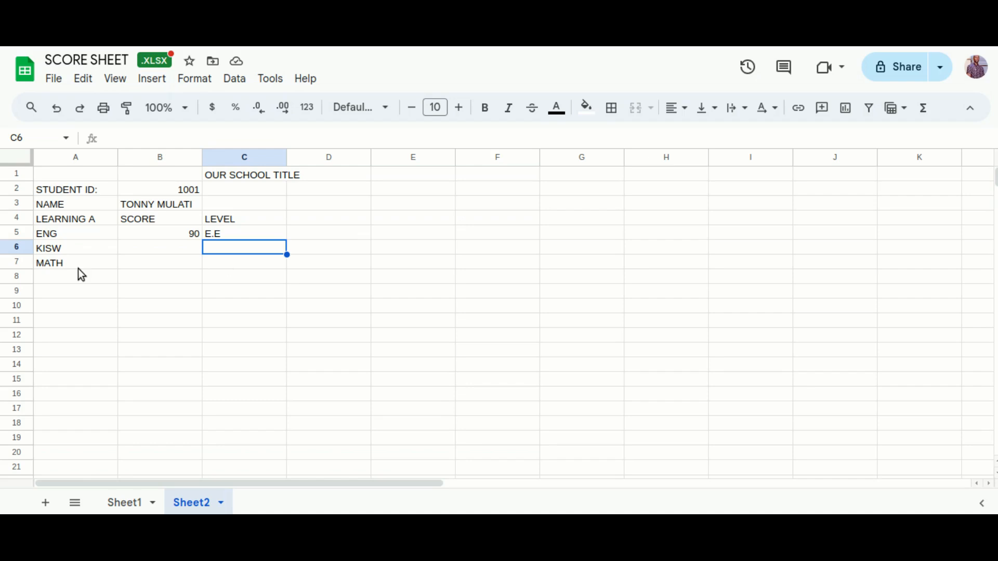
# Add the row labels TOTAL M, AV LEVEL and POSITION in cells A8 to A10, below MATH
pyautogui.click(56, 274)
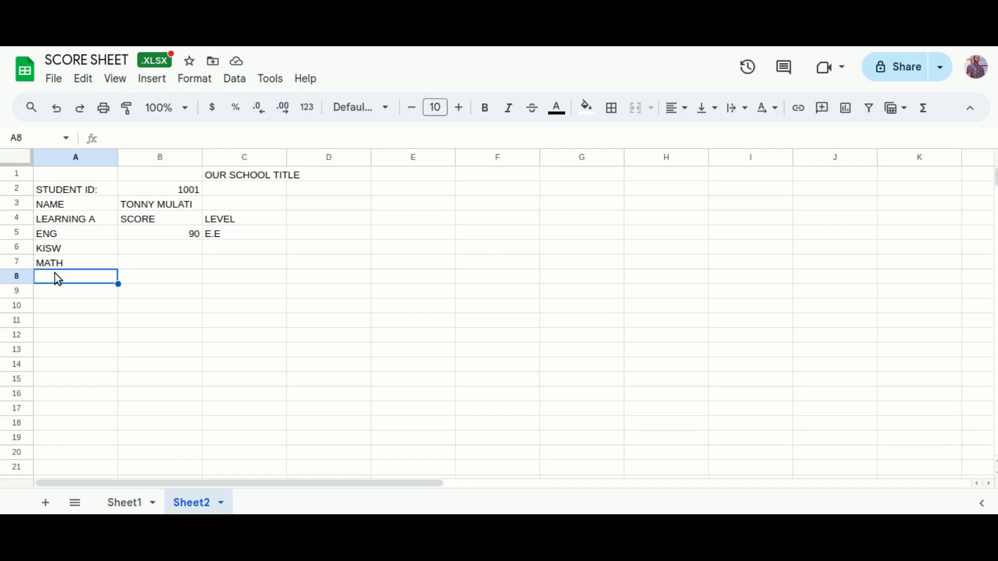
pyautogui.write('TOTAL M')
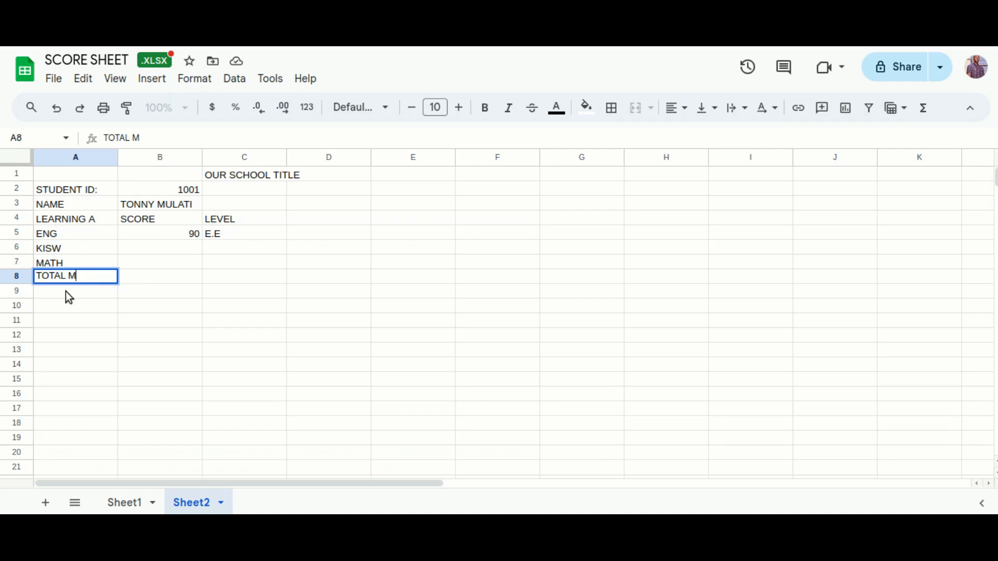
pyautogui.press('Return')
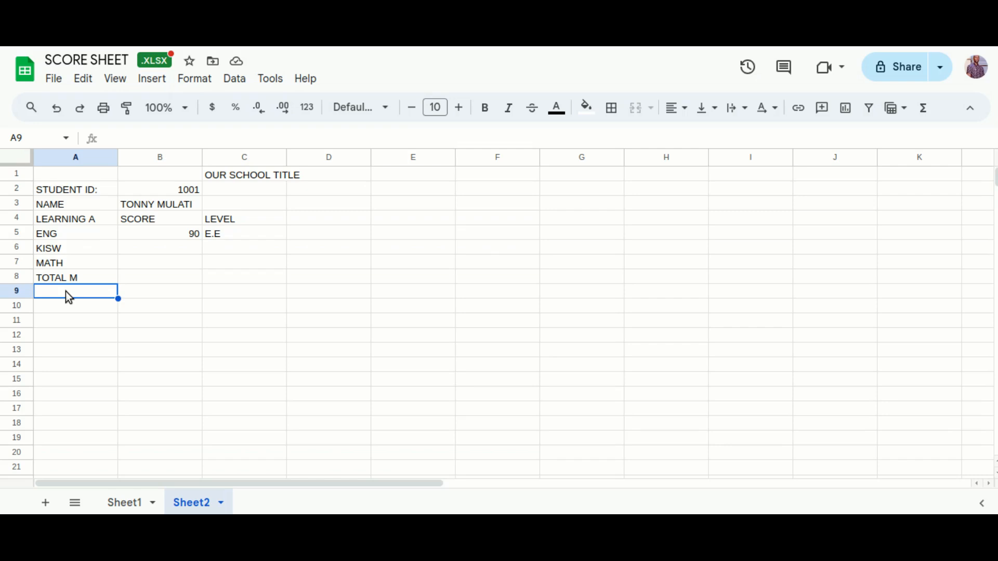
pyautogui.write('AV')
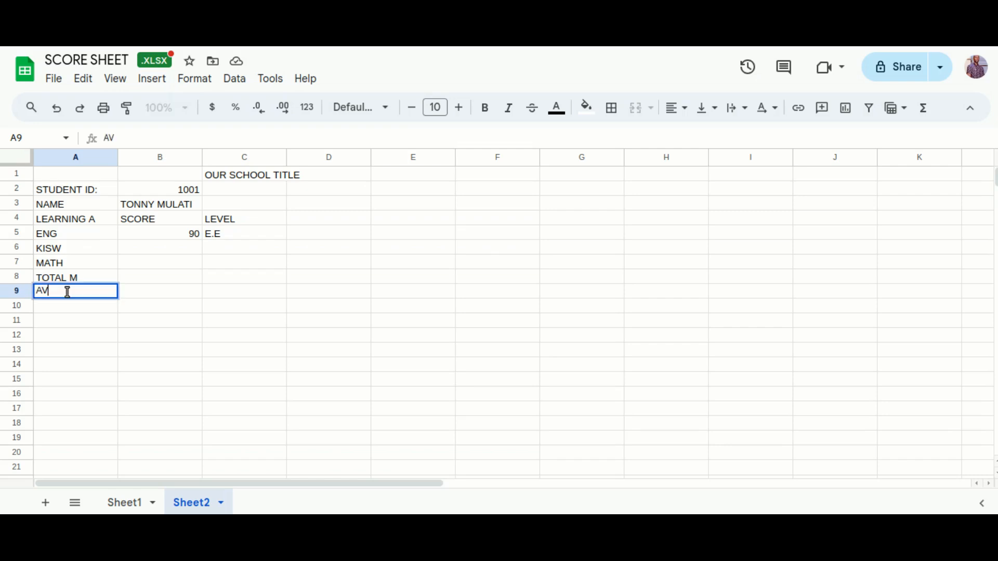
pyautogui.write(' LEVEL')
pyautogui.click(70, 307)
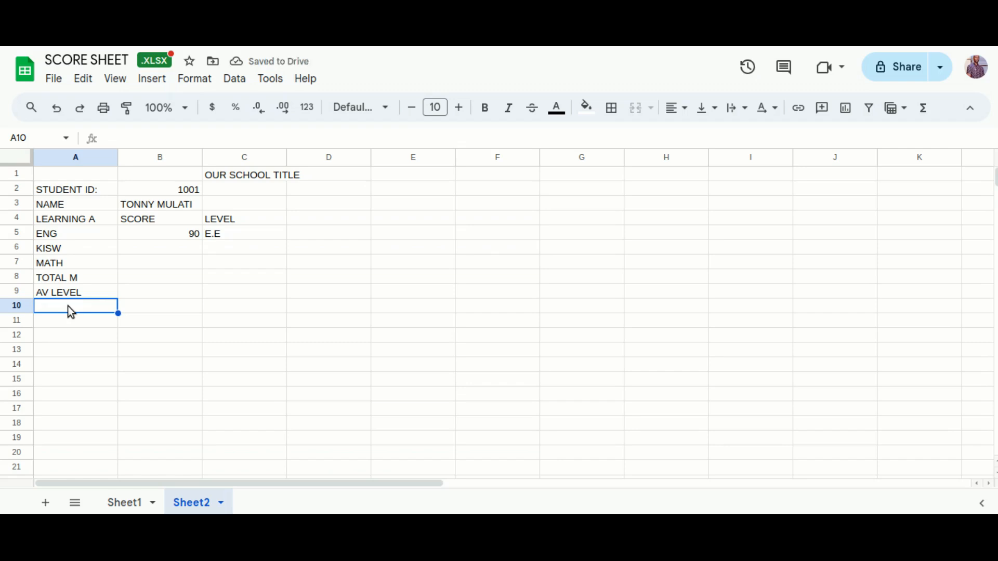
pyautogui.write('P')
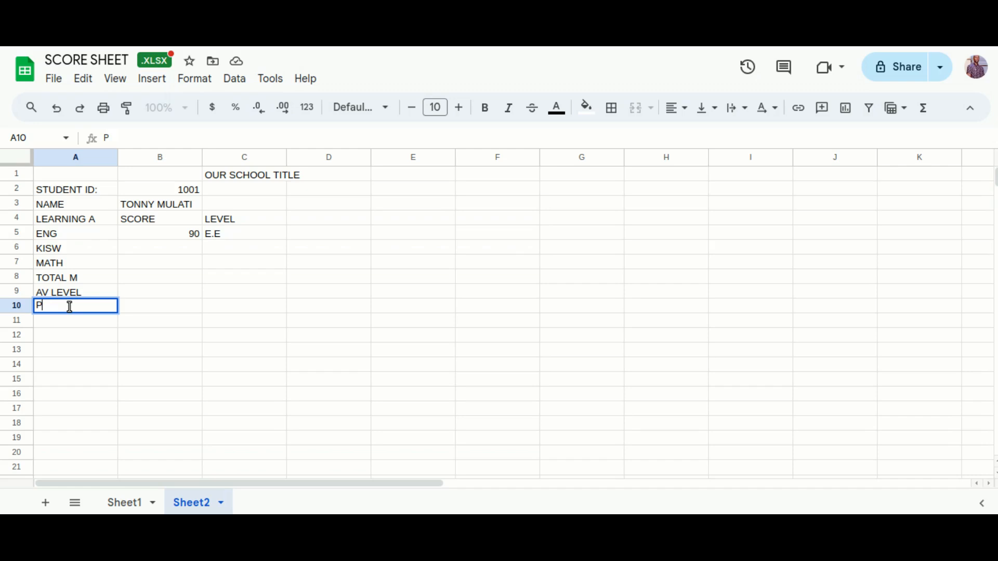
pyautogui.write('OSITION')
pyautogui.click(144, 306)
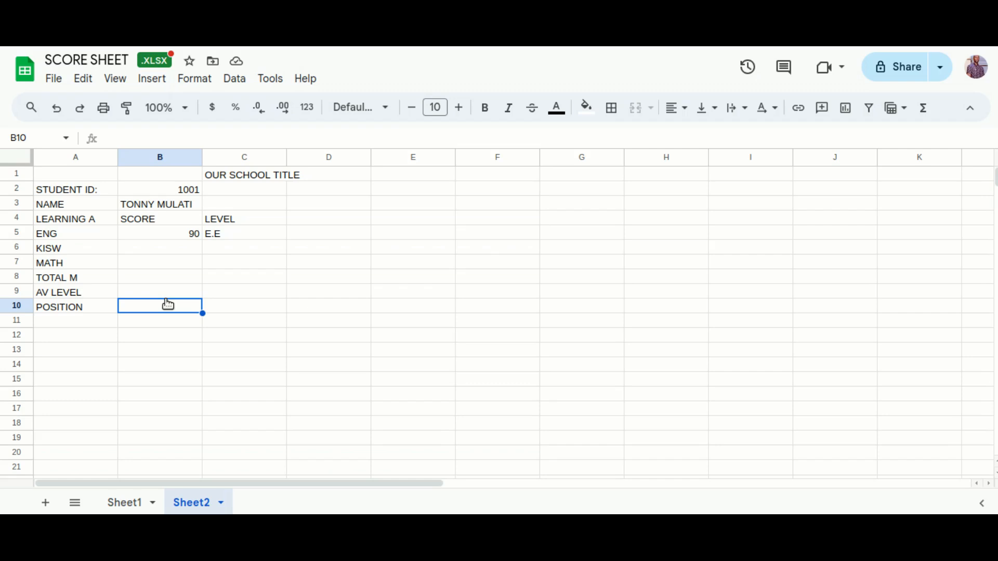
pyautogui.click(164, 250)
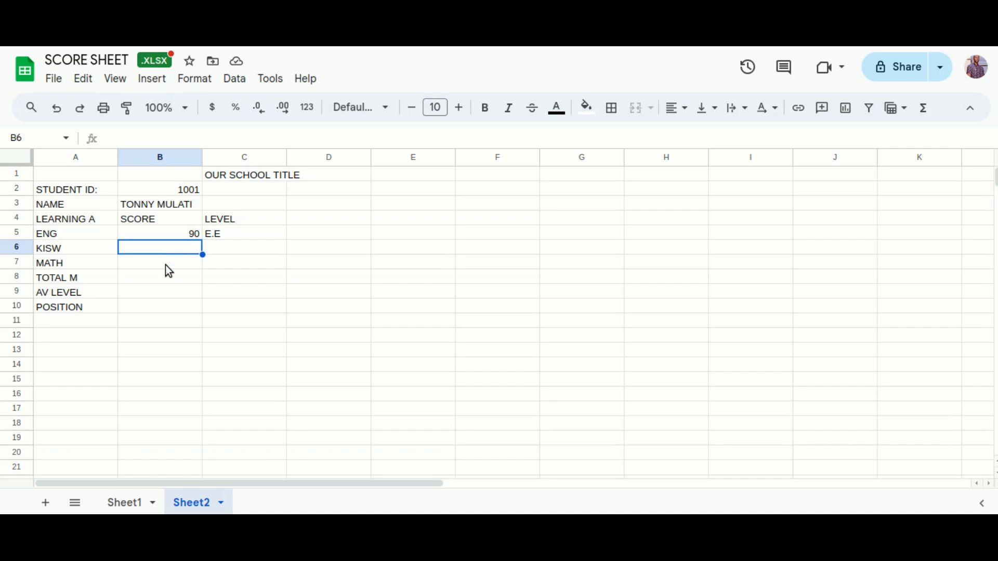
pyautogui.click(167, 266)
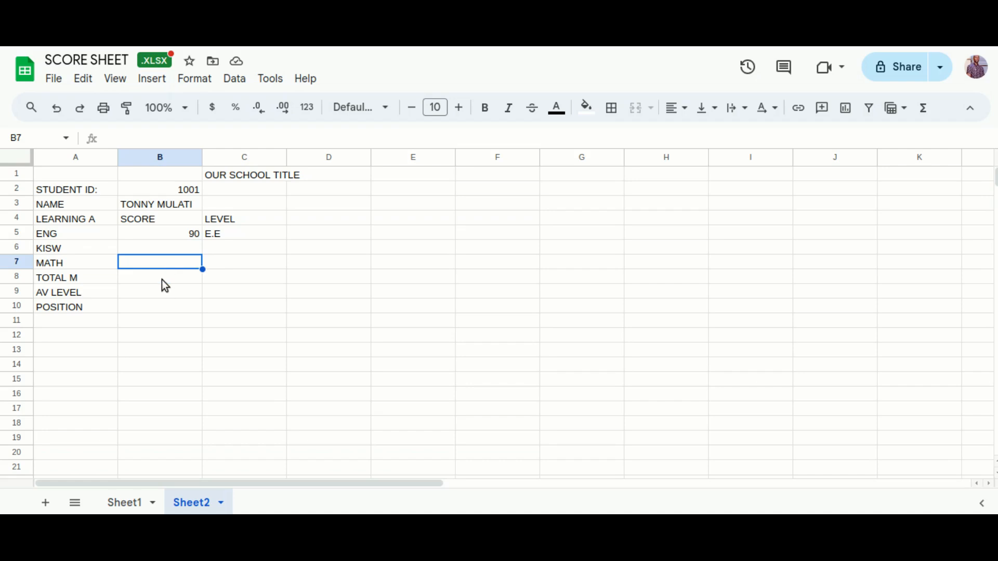
pyautogui.click(162, 280)
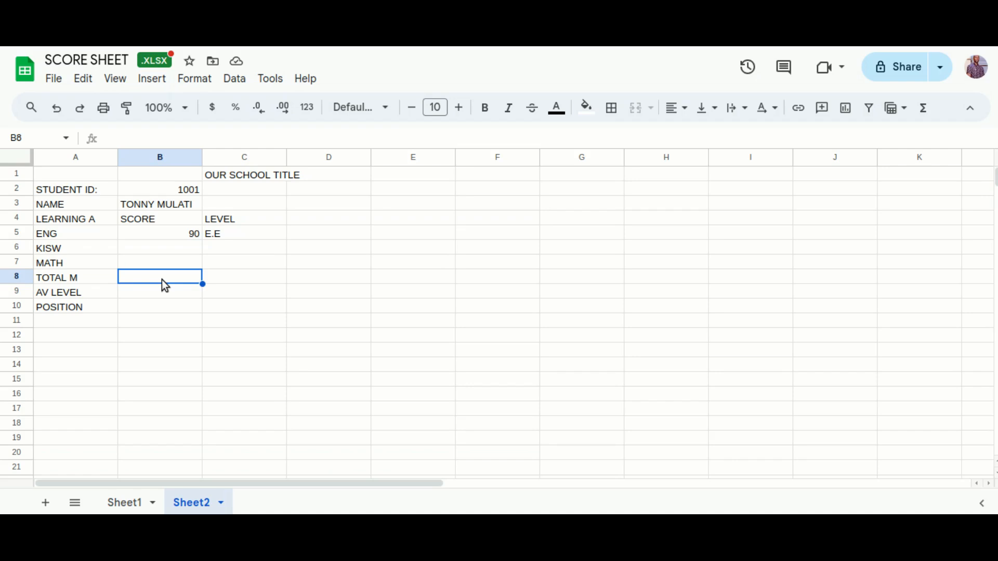
pyautogui.click(149, 296)
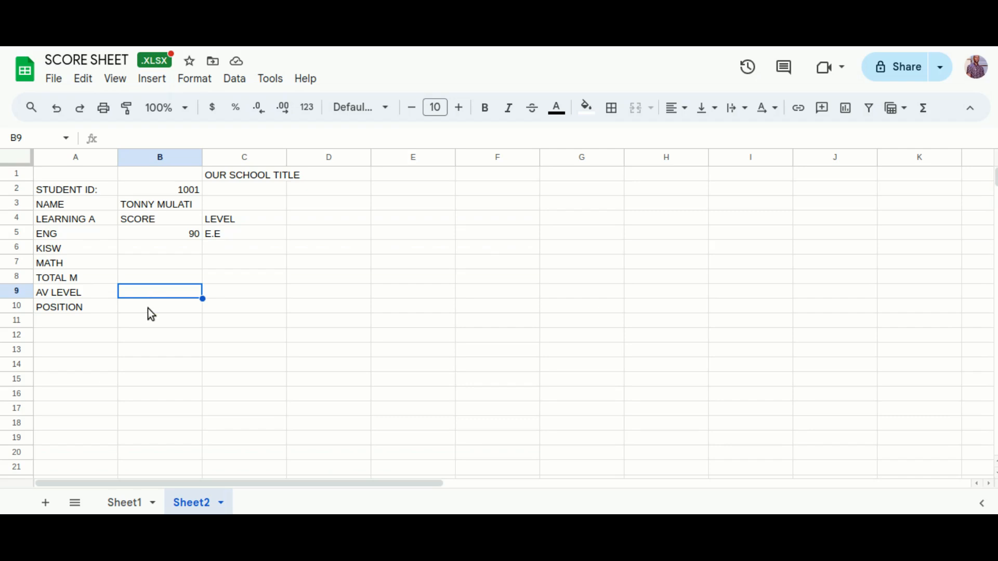
pyautogui.click(149, 308)
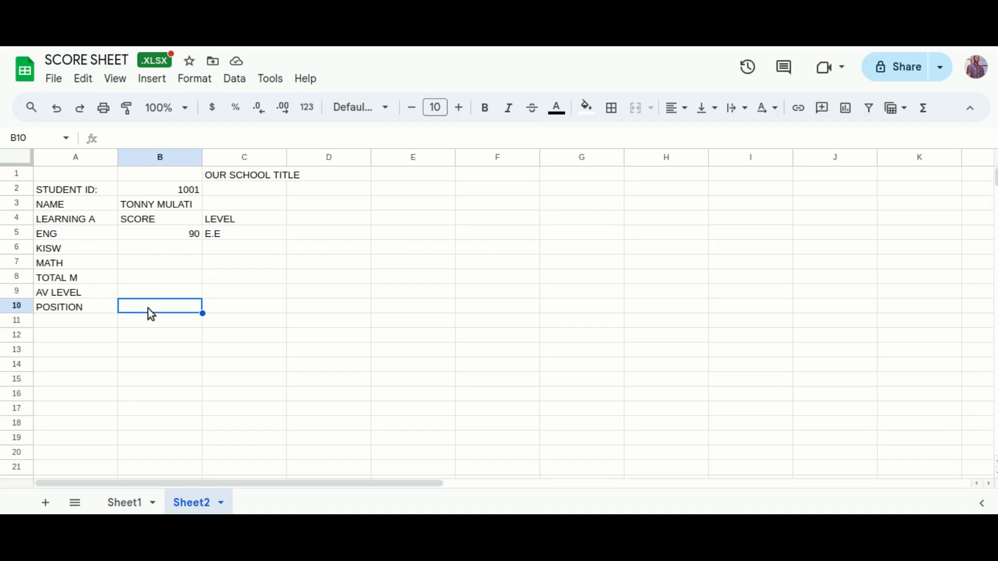
pyautogui.click(219, 253)
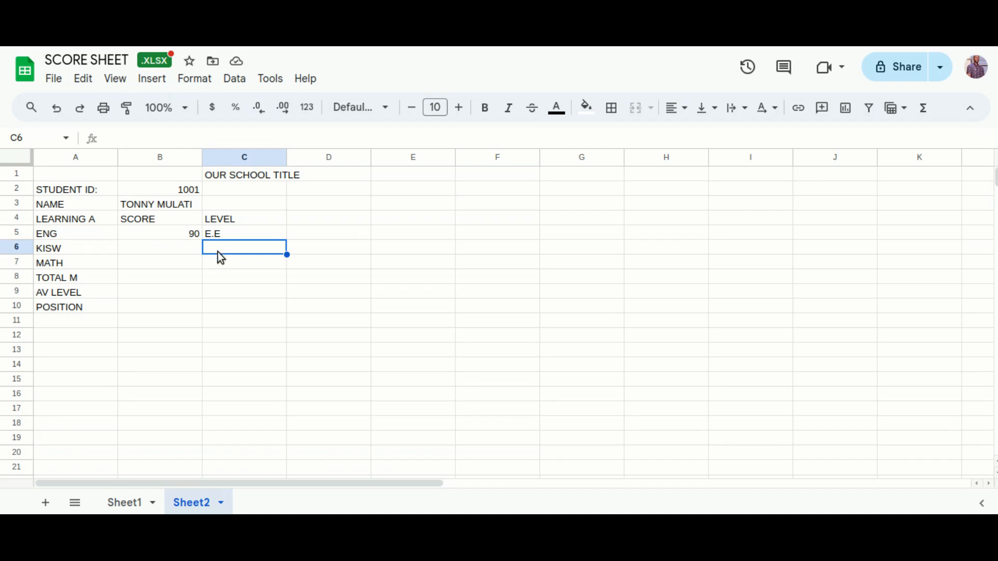
pyautogui.click(218, 257)
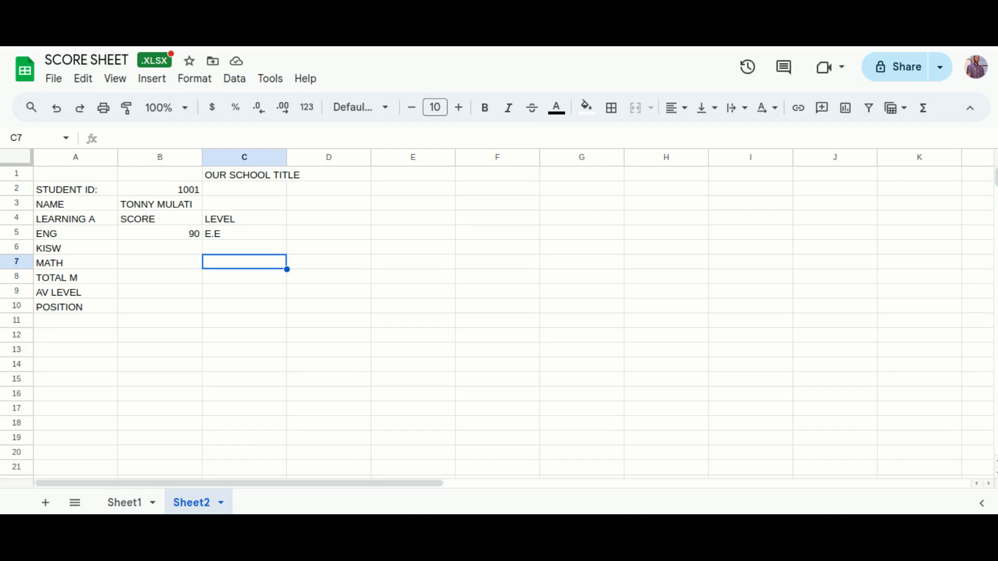
pyautogui.click(821, 523)
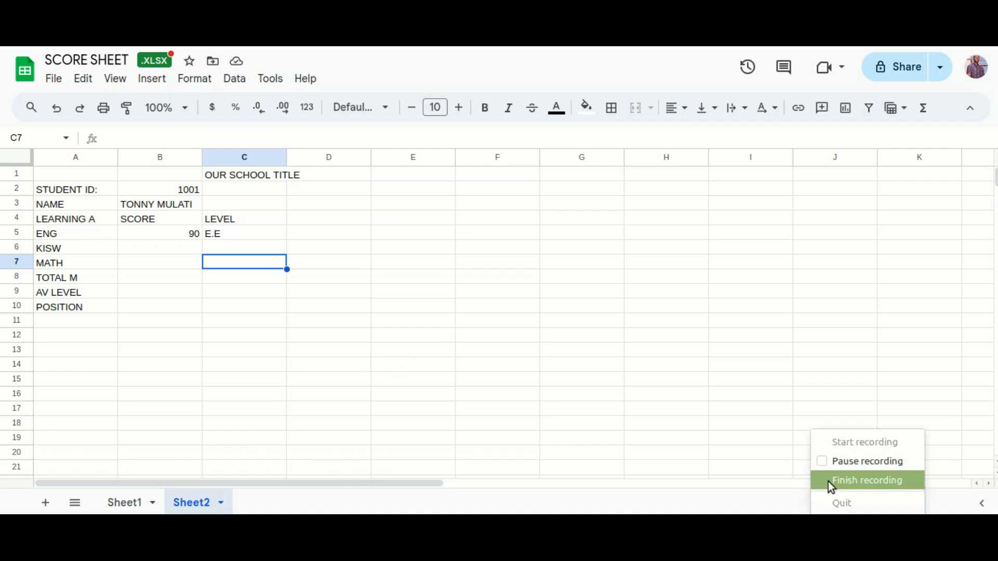